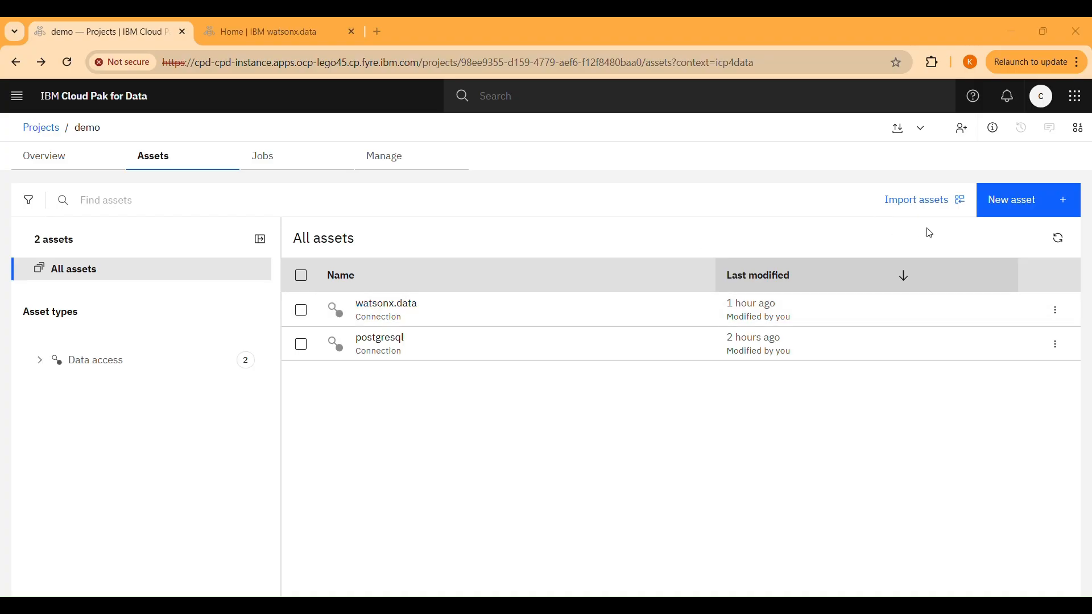
Start a new data source connection in the demo project using the IBM watsonx.data Presto connector
click(1021, 200)
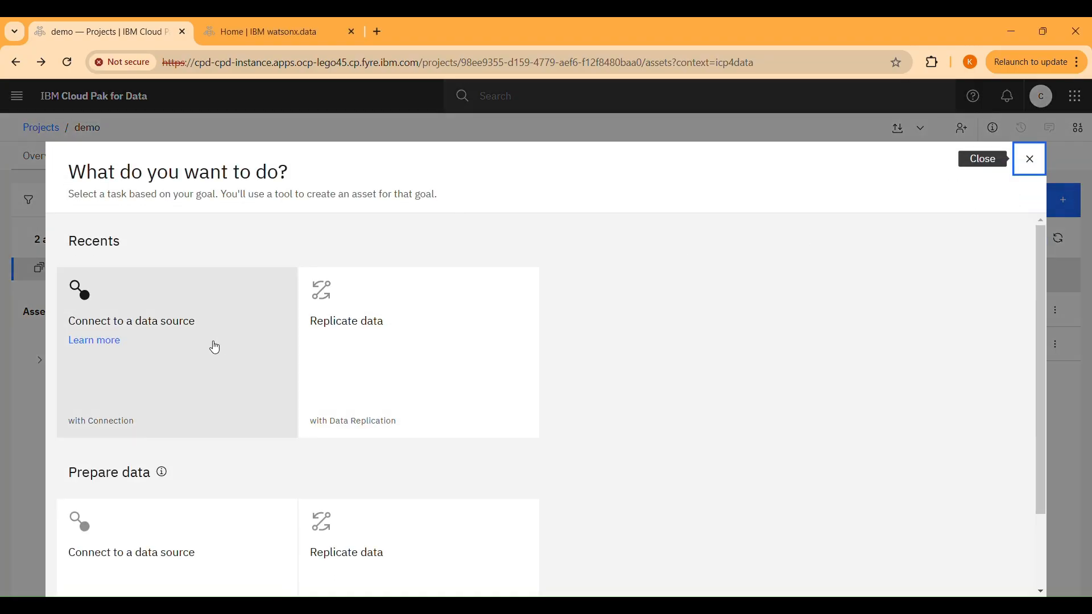
click(213, 344)
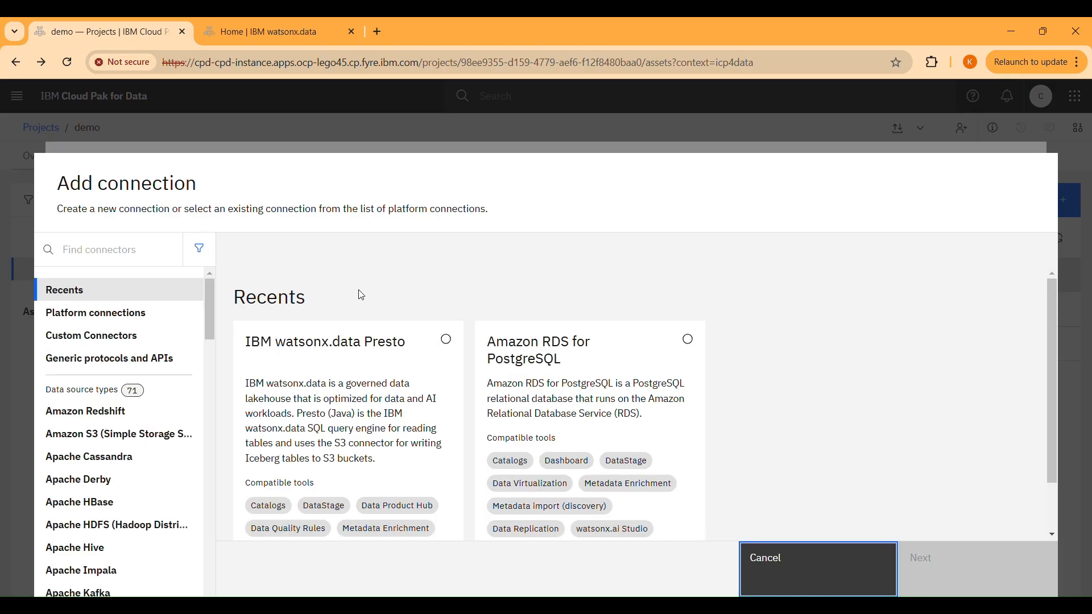
click(135, 249)
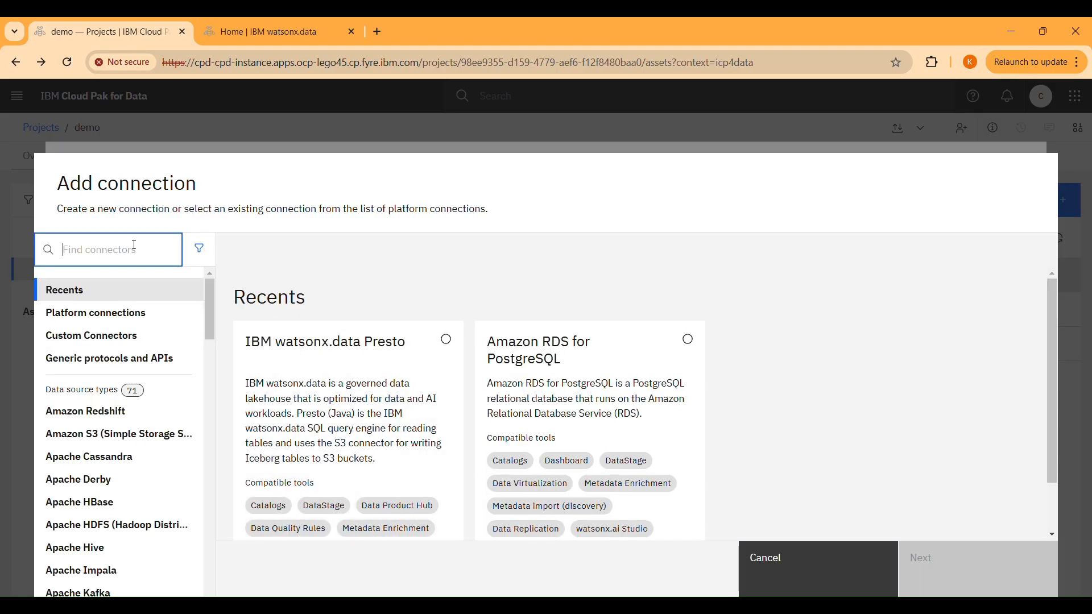
text(ibm)
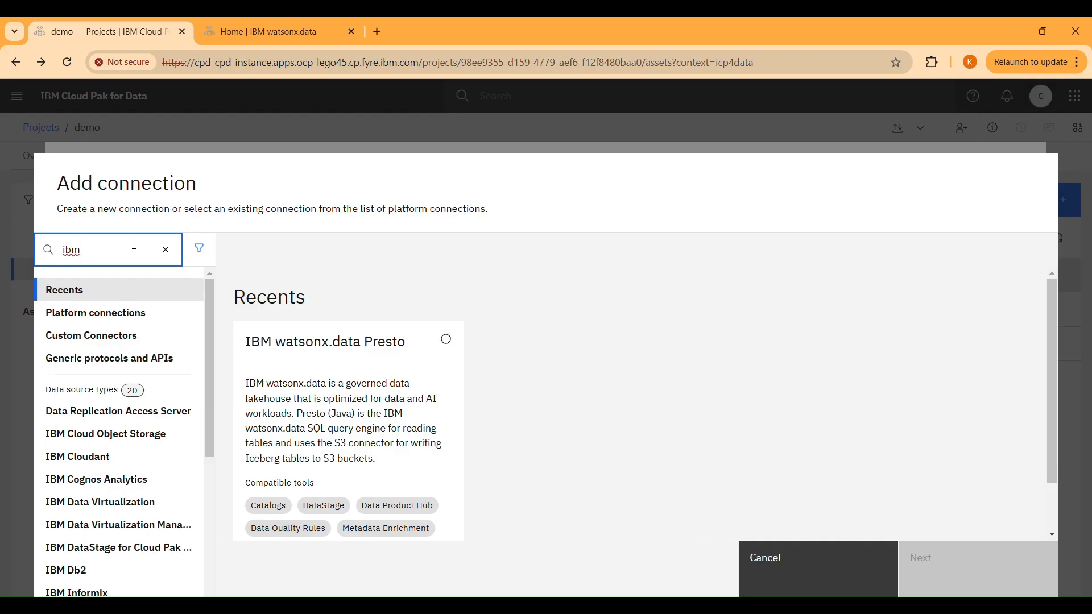
text( wat)
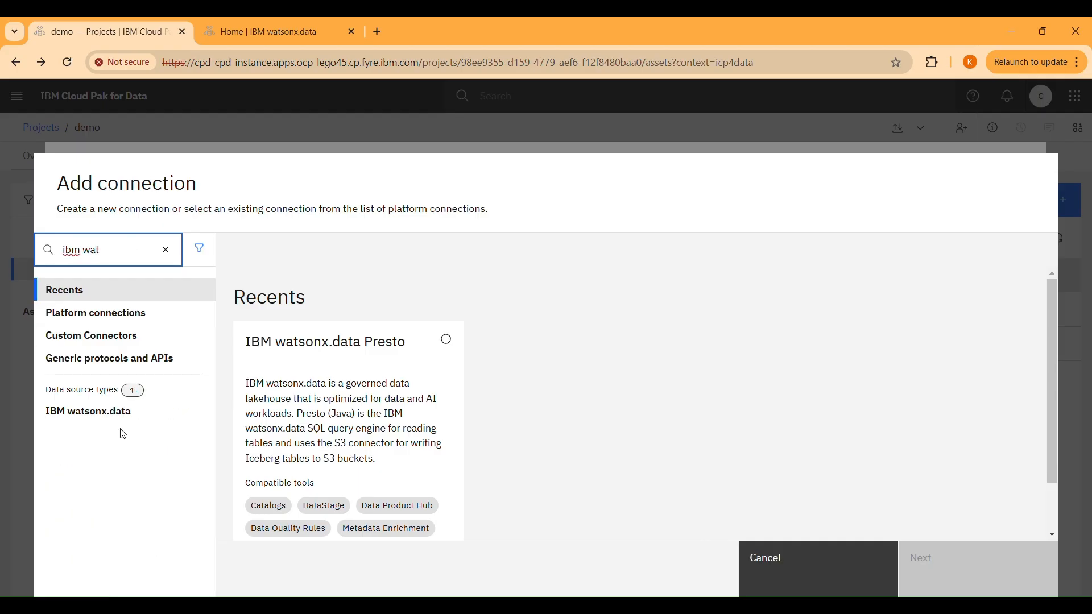
click(91, 412)
click(678, 430)
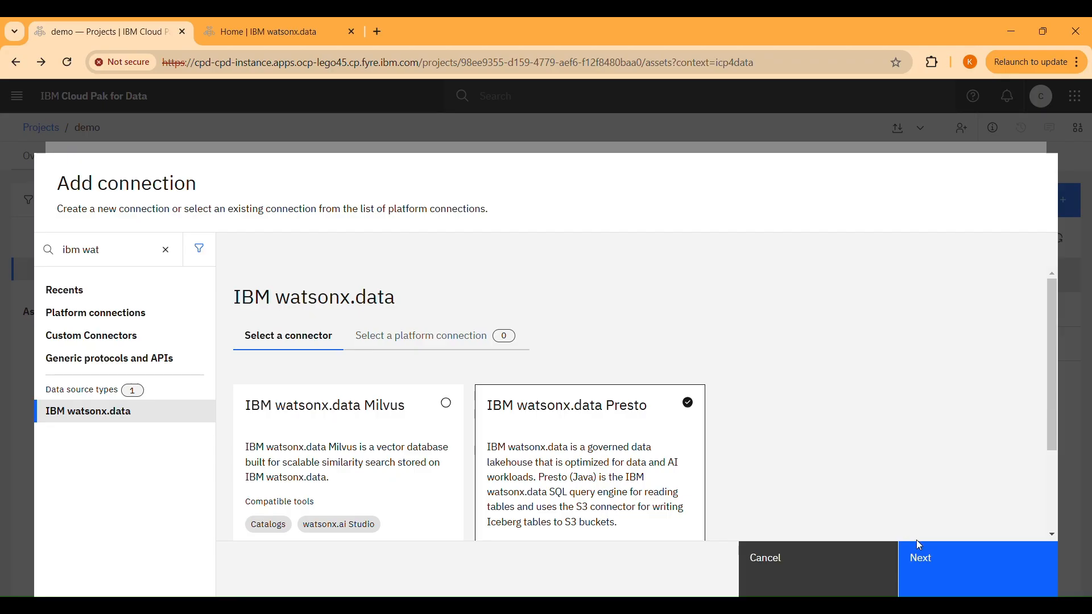
click(910, 559)
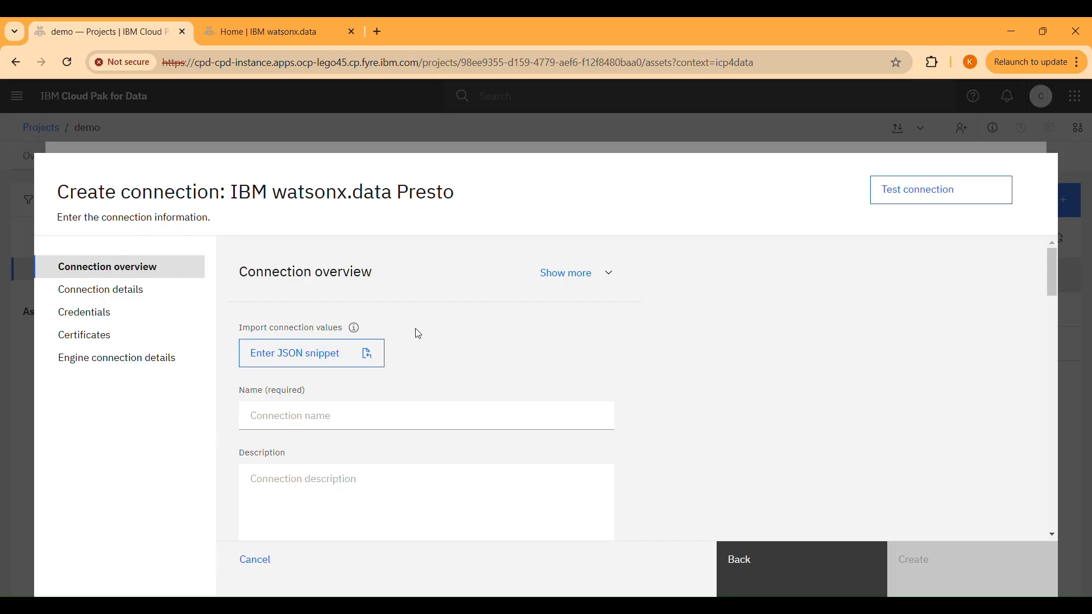
Switch to IBM watsonx.data and copy the presto-1 engine's JSON snippet from the connection information in its configurations
click(268, 38)
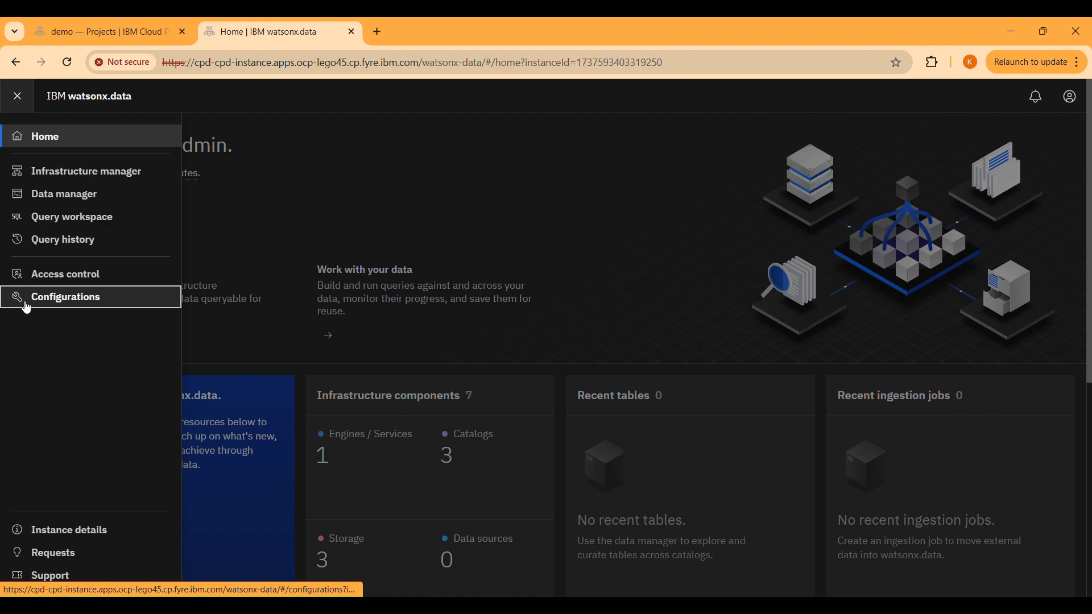
click(25, 305)
click(142, 302)
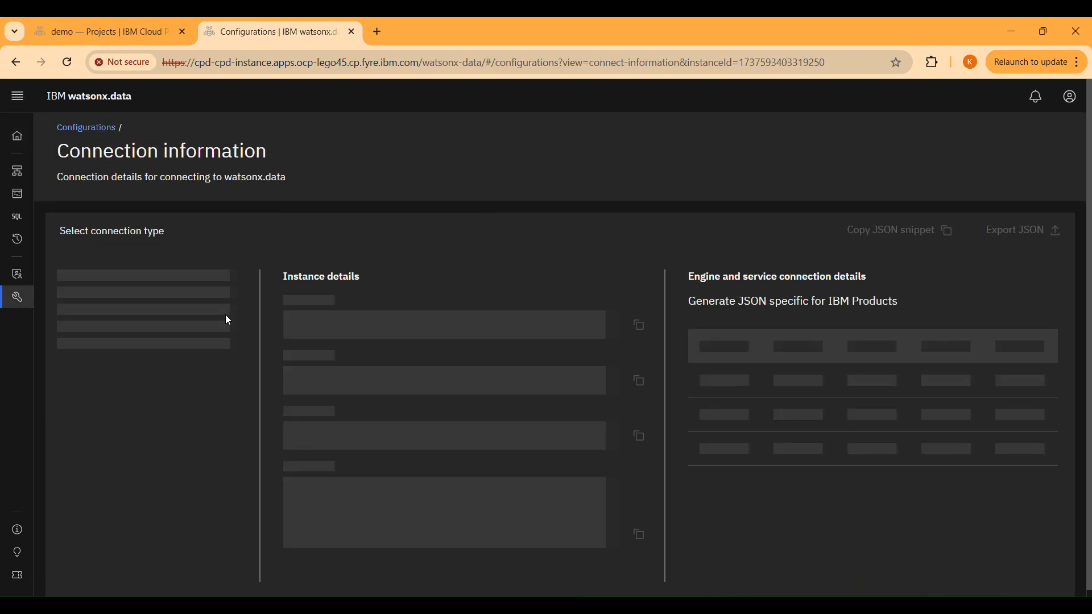
click(910, 237)
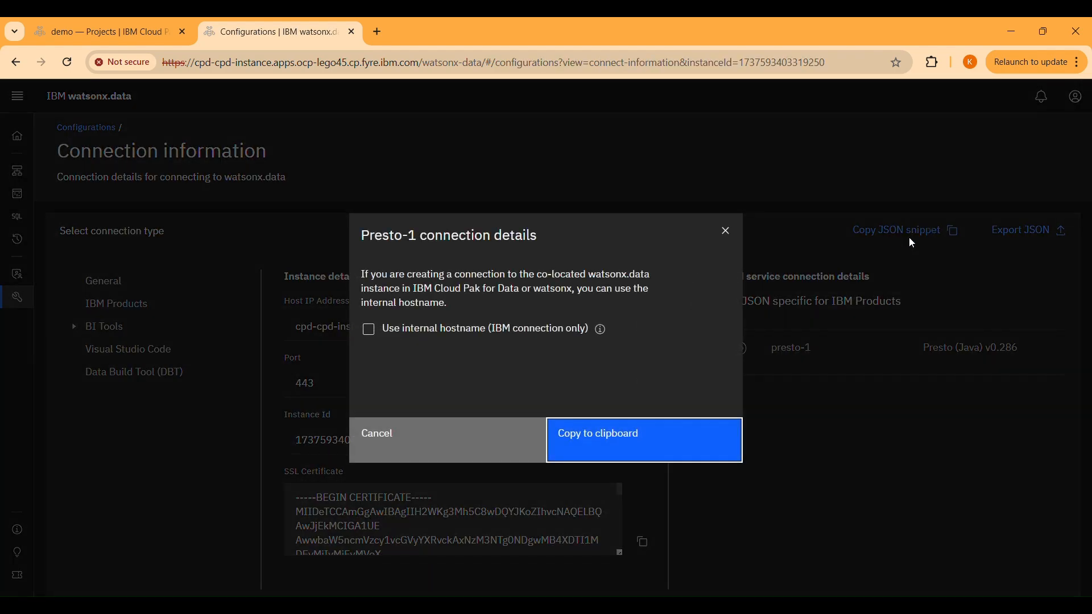
click(638, 432)
Back in Cloud Pak for Data, import the copied JSON snippet into the new connection and leave without creating it
click(129, 26)
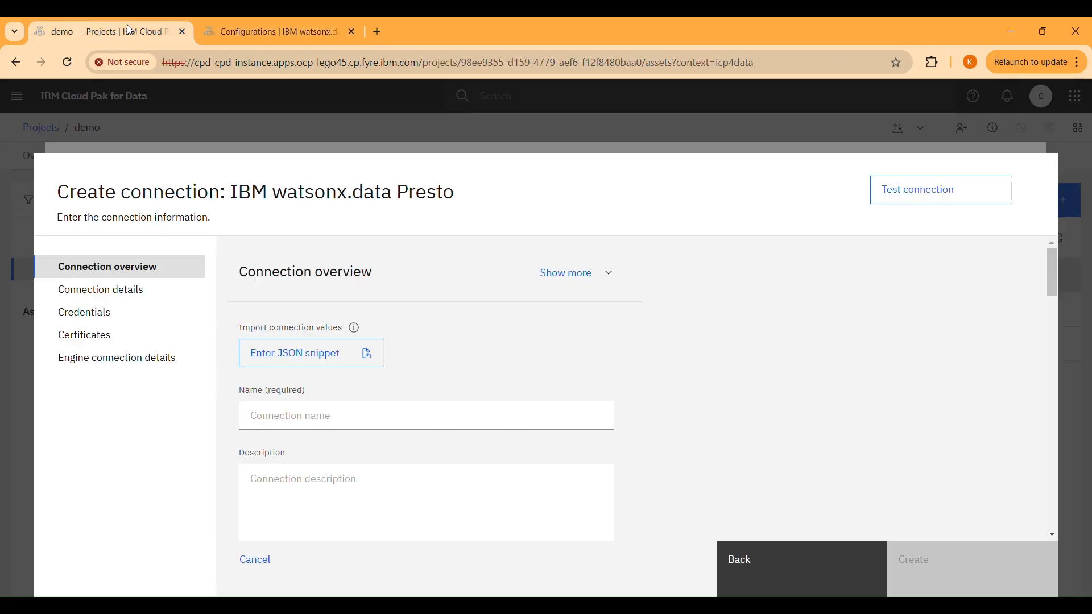
click(357, 359)
click(497, 399)
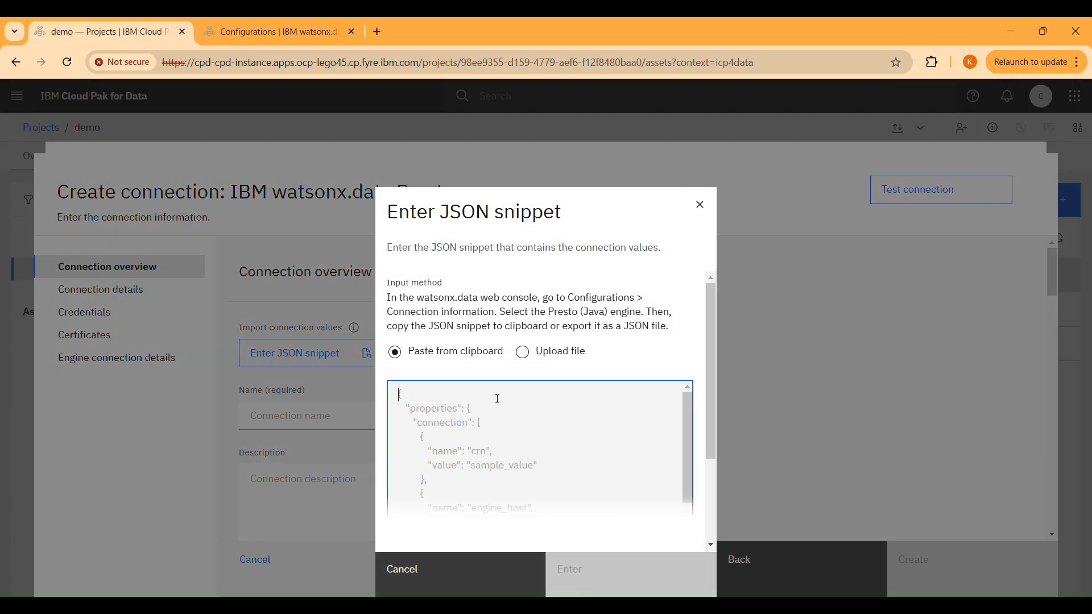
key(ctrl+v)
click(603, 574)
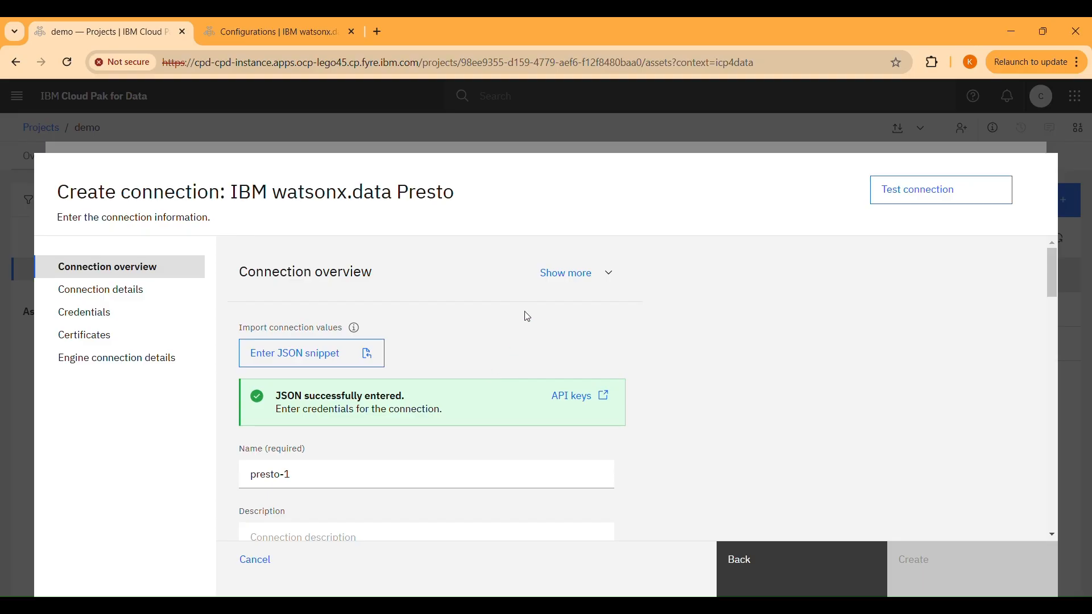
click(764, 566)
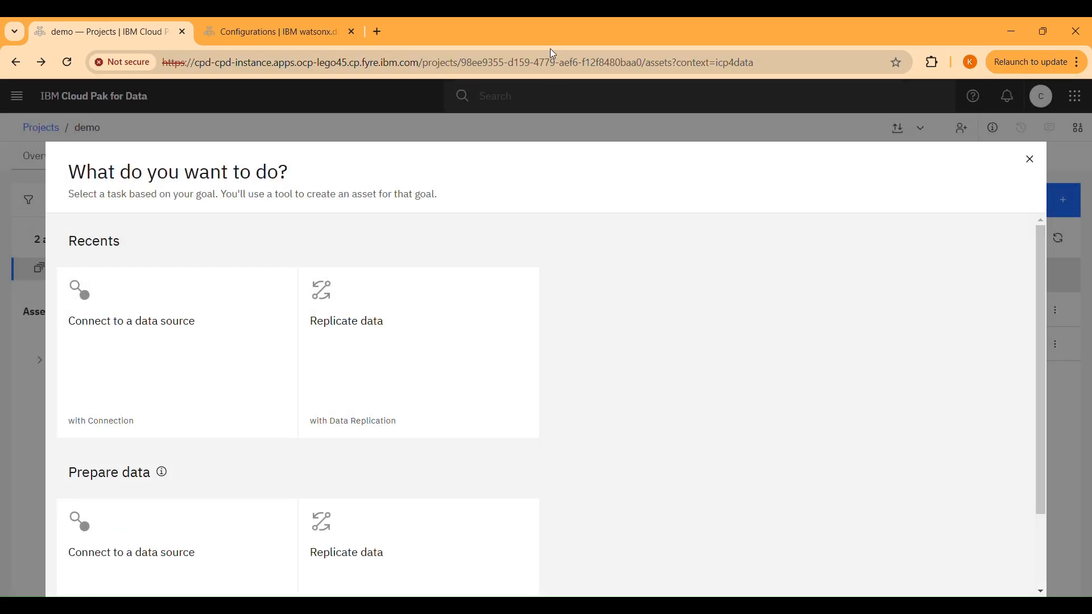
click(1026, 161)
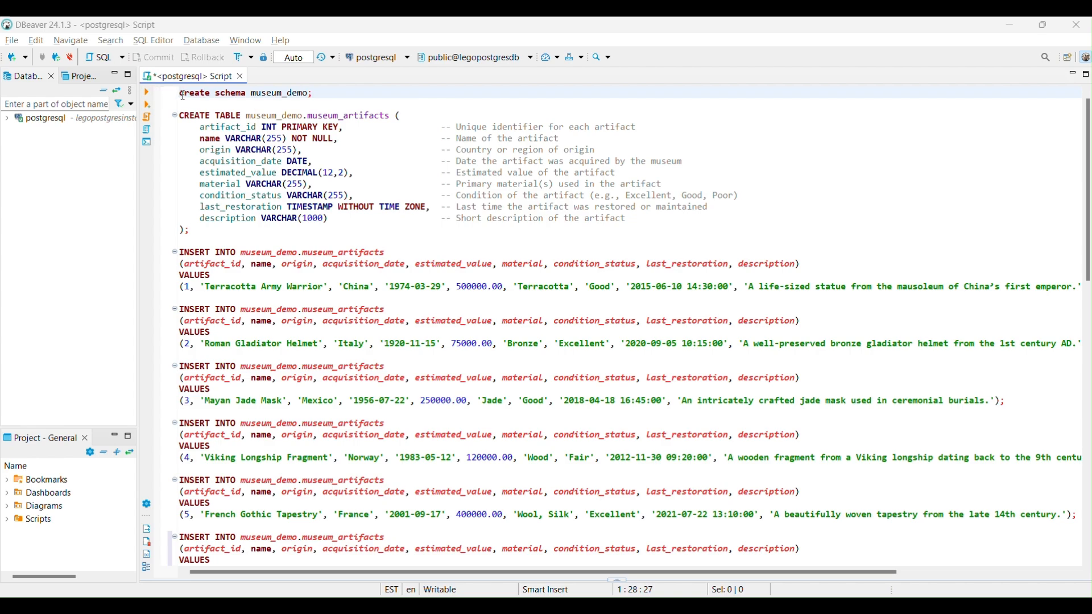
In DBeaver, execute the script part that creates museum_demo.museum_artifacts, inserts artifacts 1 to 10 and selects all rows
drag(183, 94, 456, 478)
right_click(388, 366)
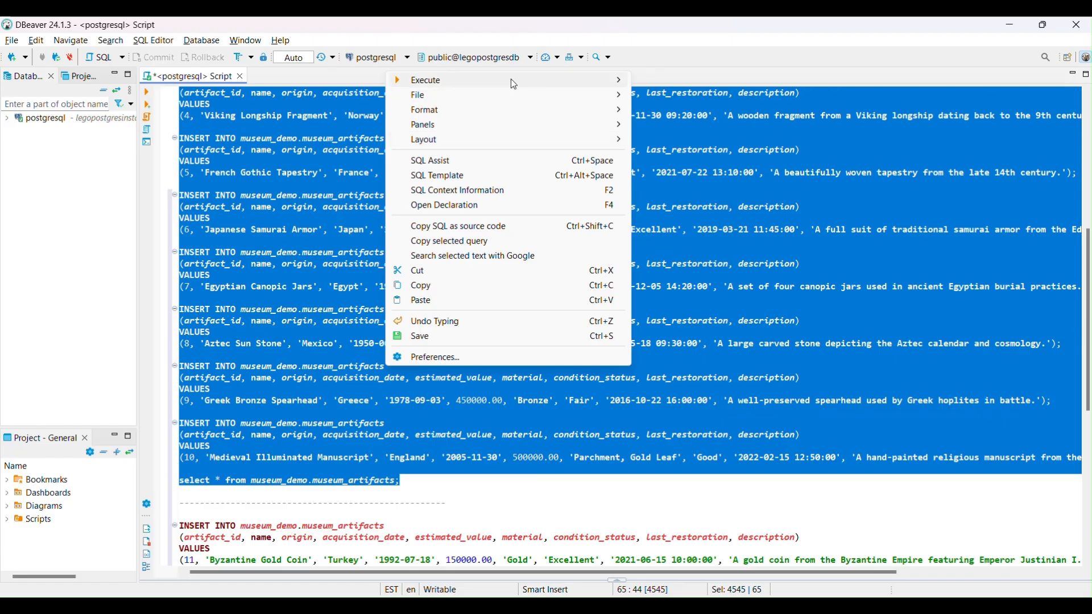
mouse_move(510, 79)
click(647, 87)
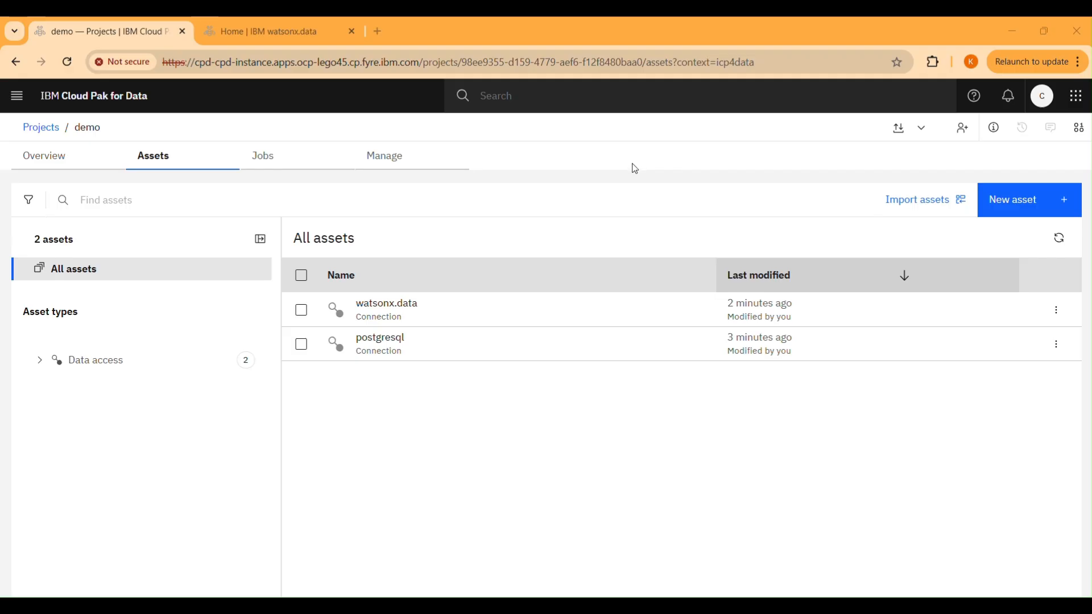
In the Cloud Pak for Data demo project, start a data replication named demo and proceed to its source options
click(1052, 200)
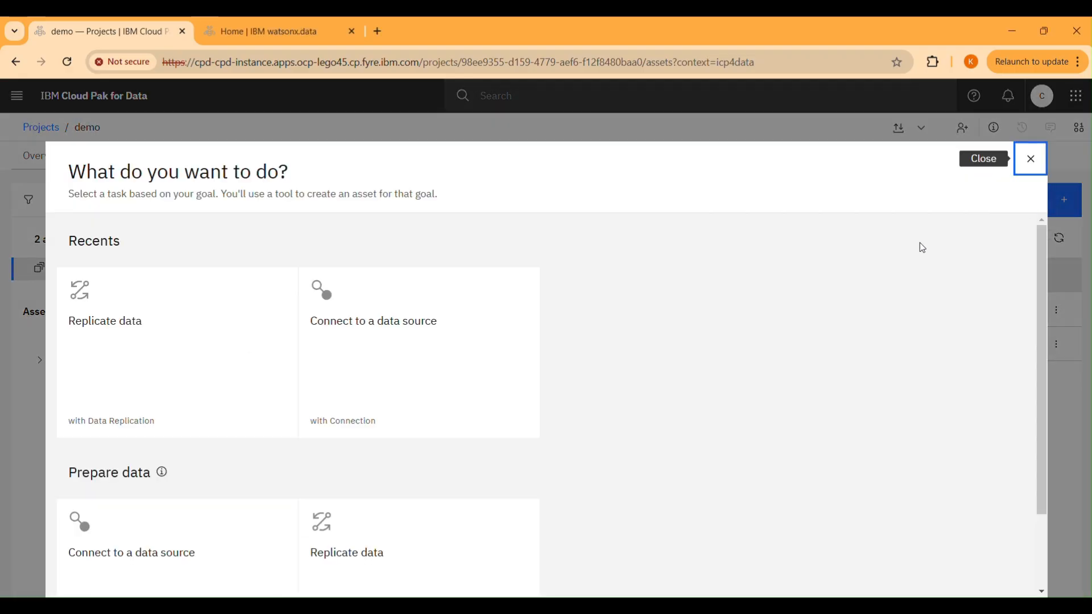
click(228, 318)
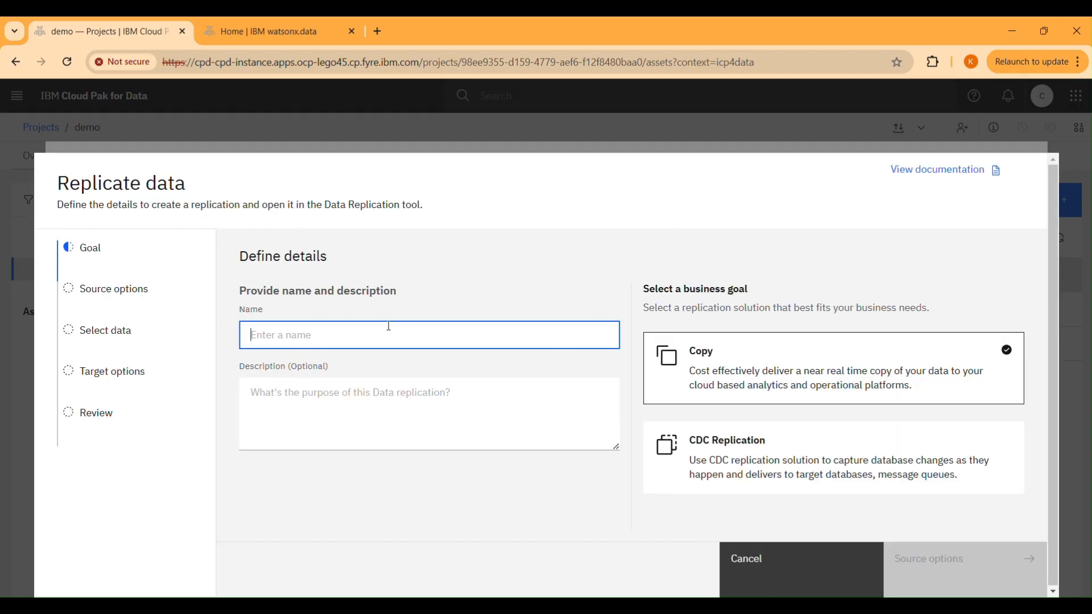
text(demo)
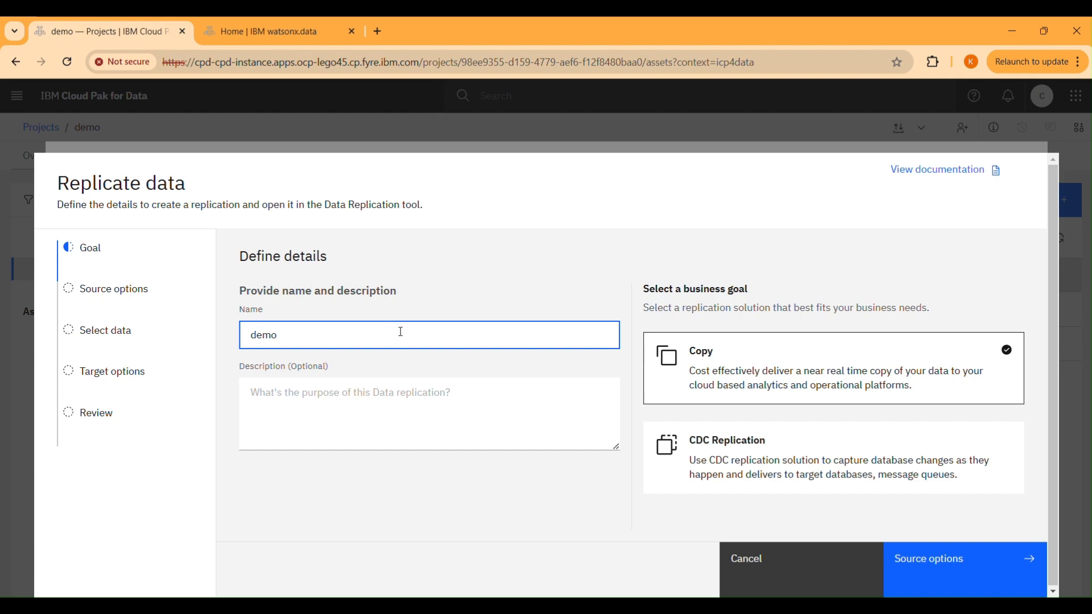
click(956, 582)
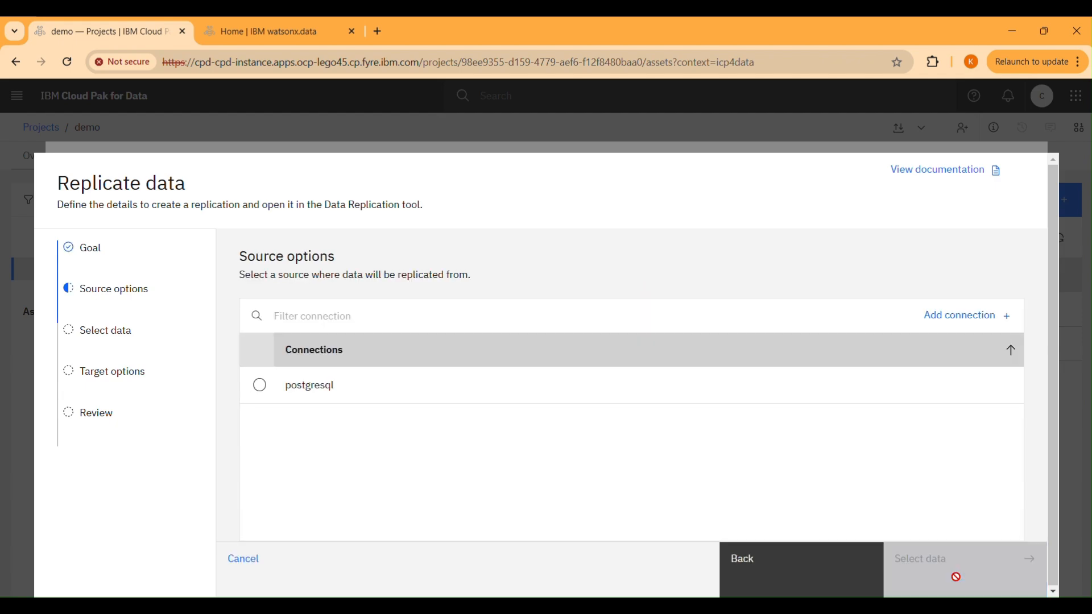
Use the postgresql connection as the replication source and select the museum_artifacts table from the museum_demo schema
click(382, 390)
click(897, 559)
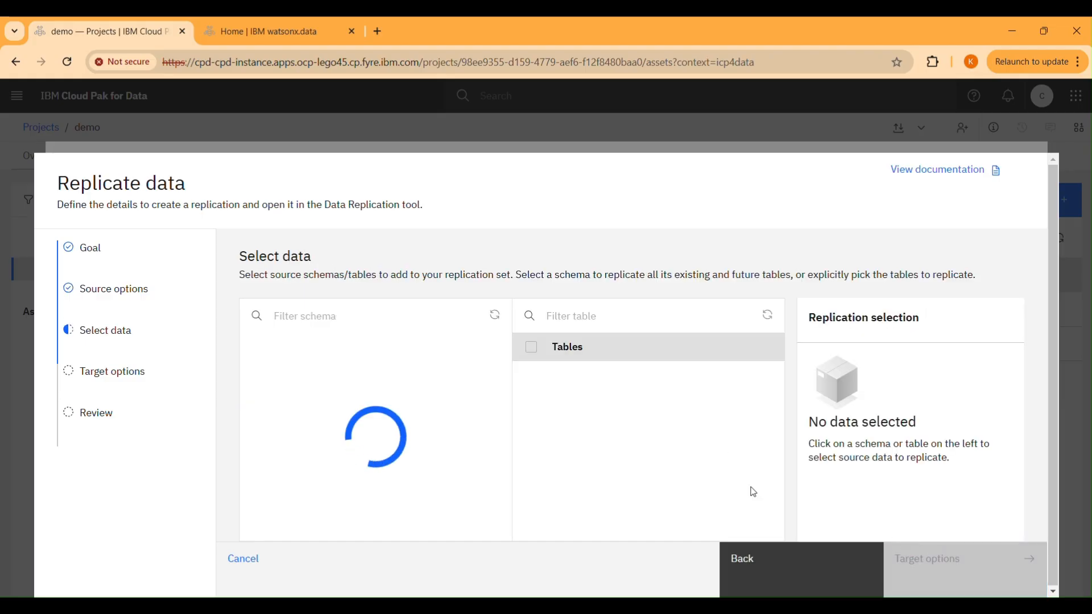
click(349, 405)
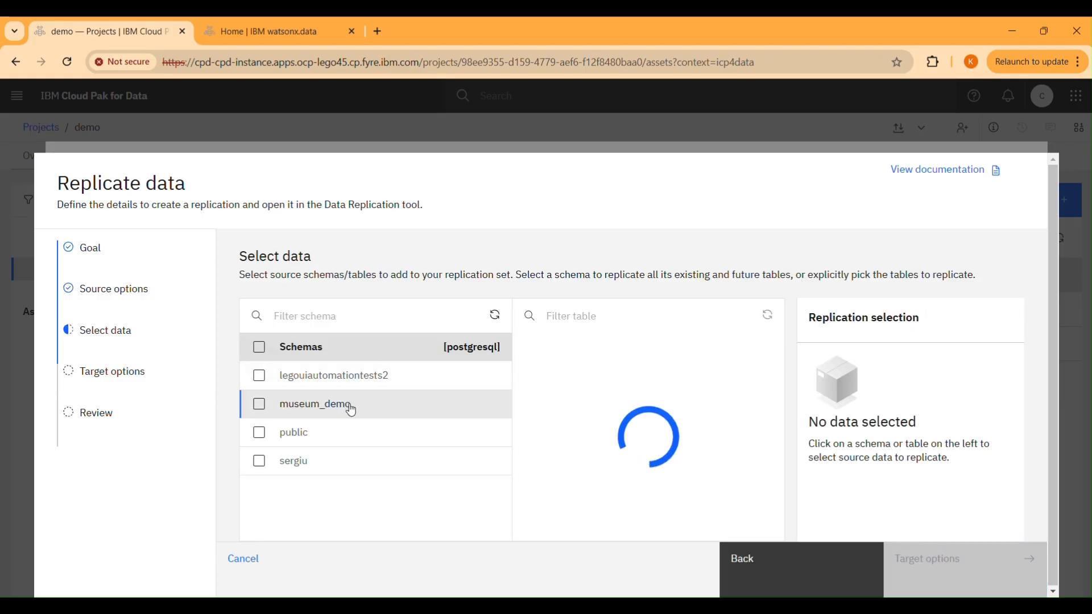
click(531, 376)
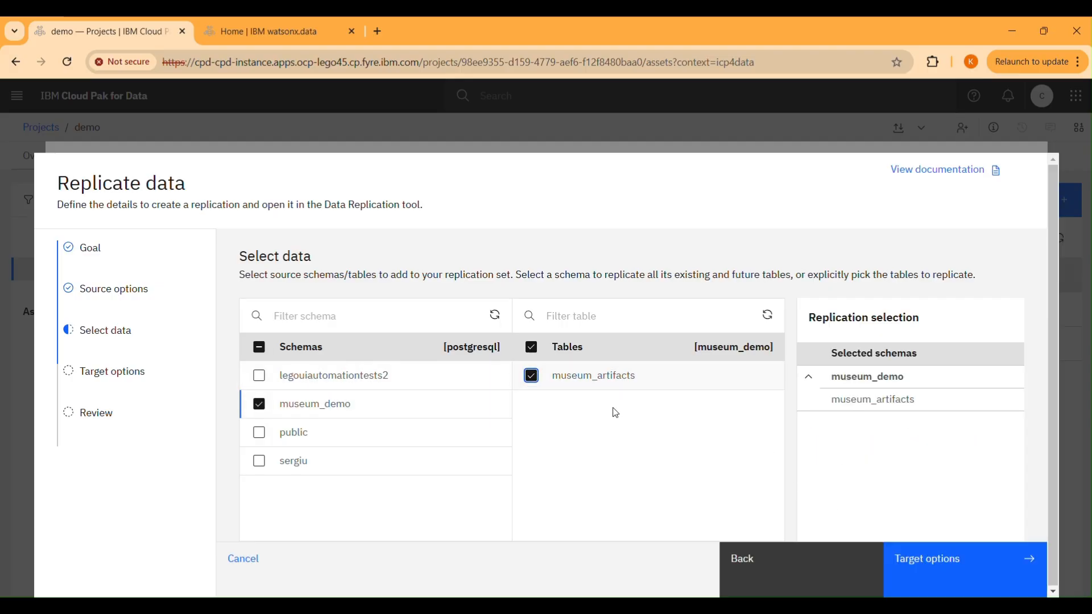
click(950, 558)
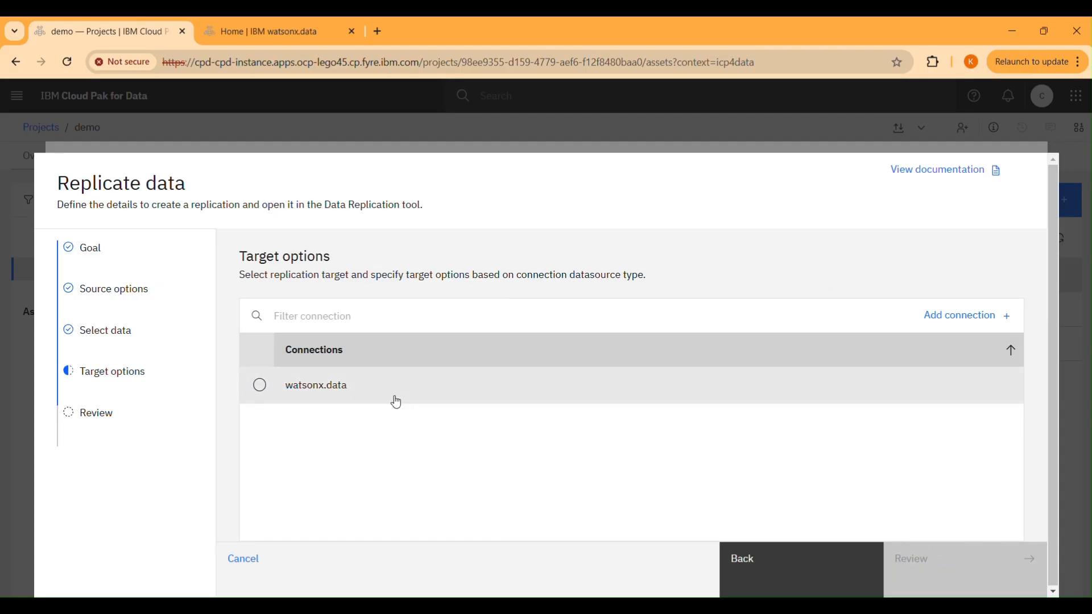
Set the watsonx.data connection as the replication target with the iceberg_data catalog
click(351, 396)
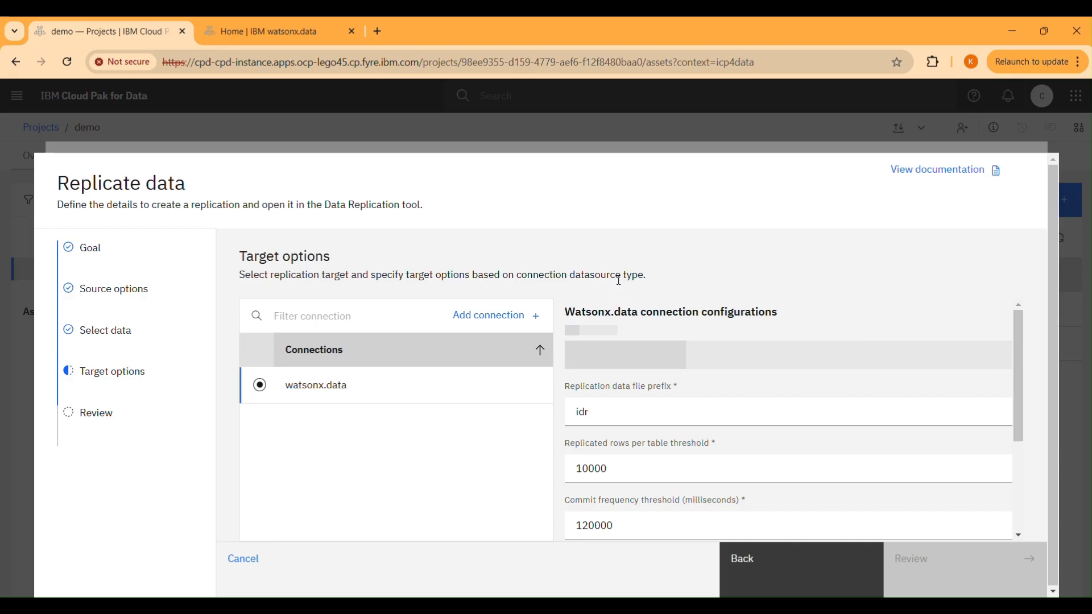
click(624, 355)
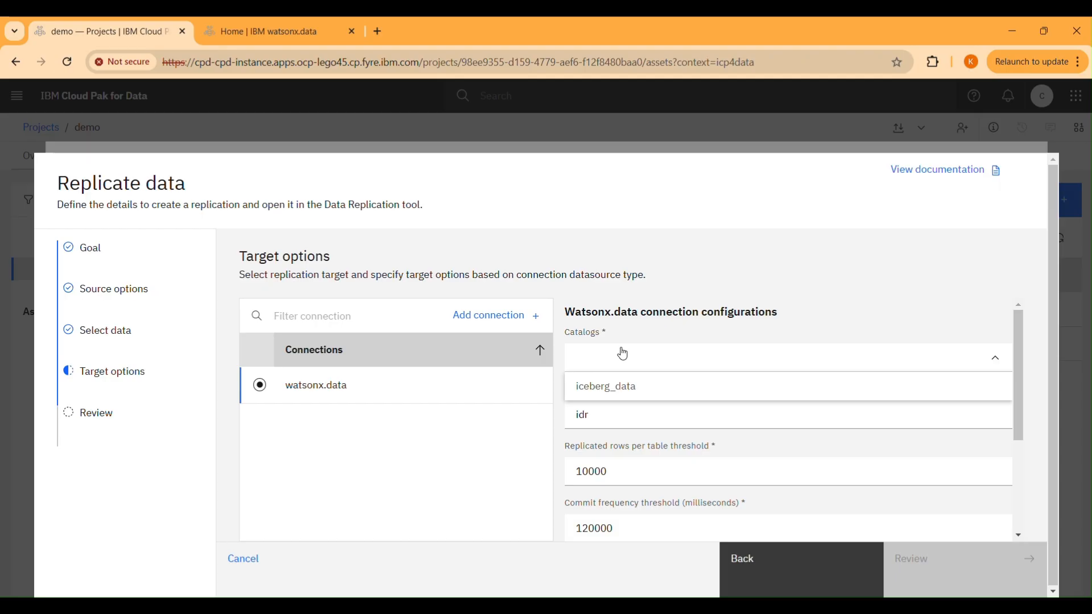
click(630, 385)
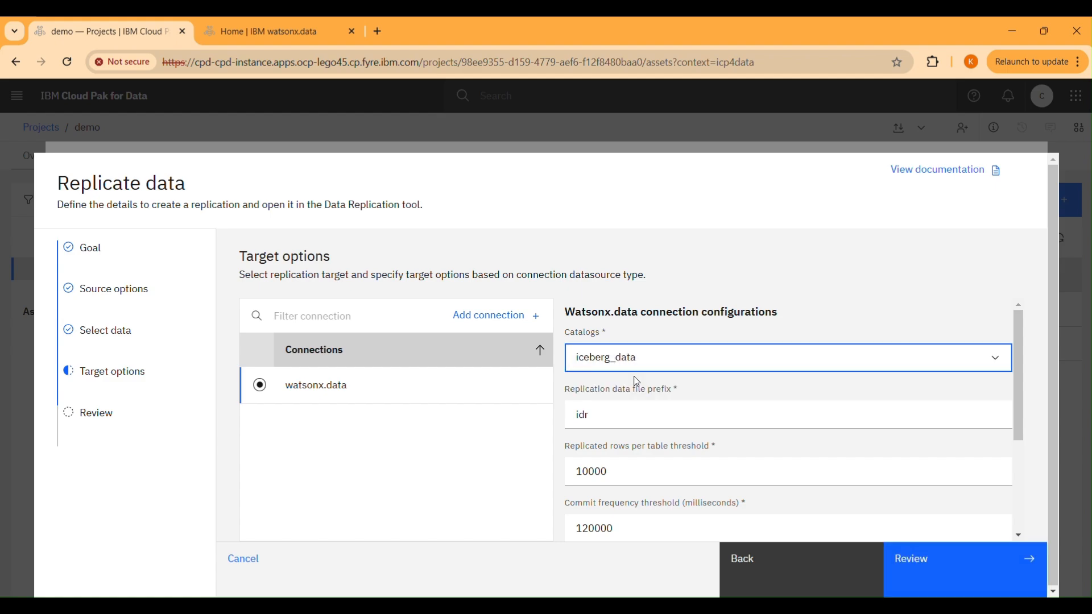
Map the museum_demo source schema to a target schema named demo and proceed to the replication summary
scroll(636, 386, down, 1)
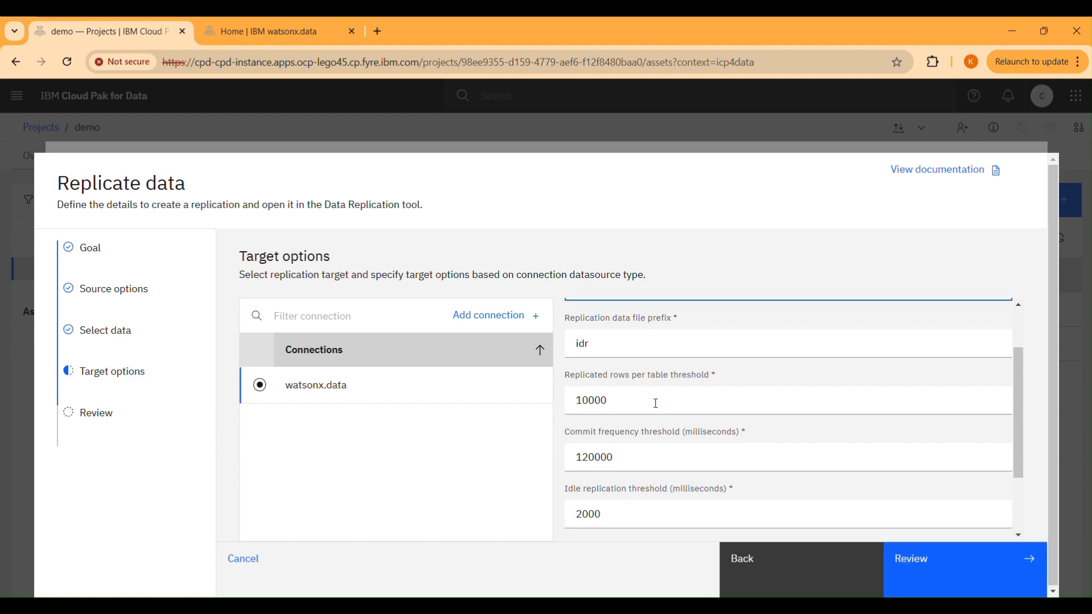
scroll(651, 405, down, 1)
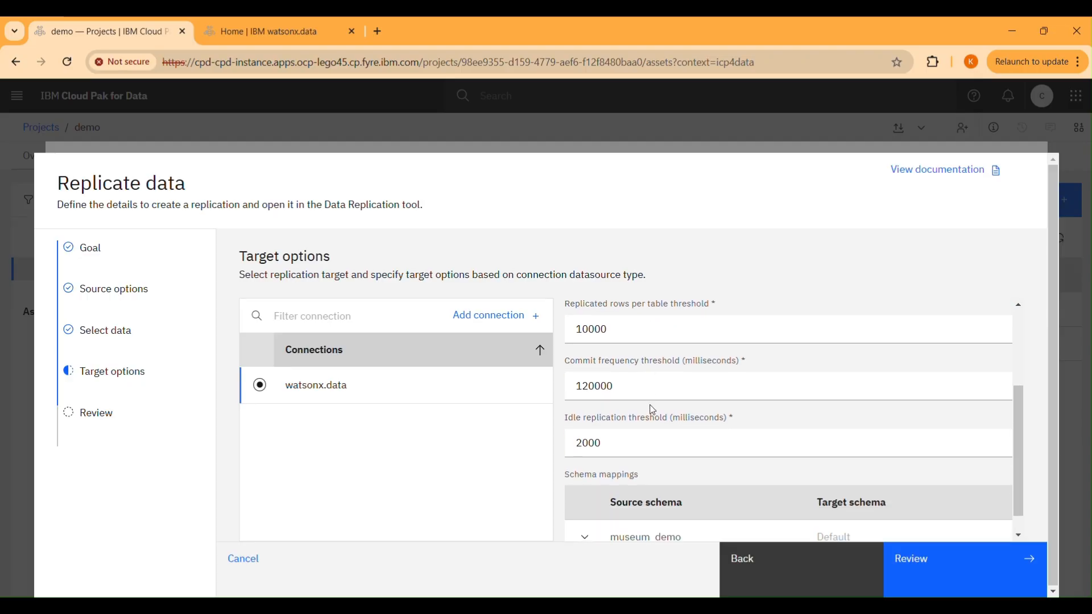
scroll(651, 404, down, 1)
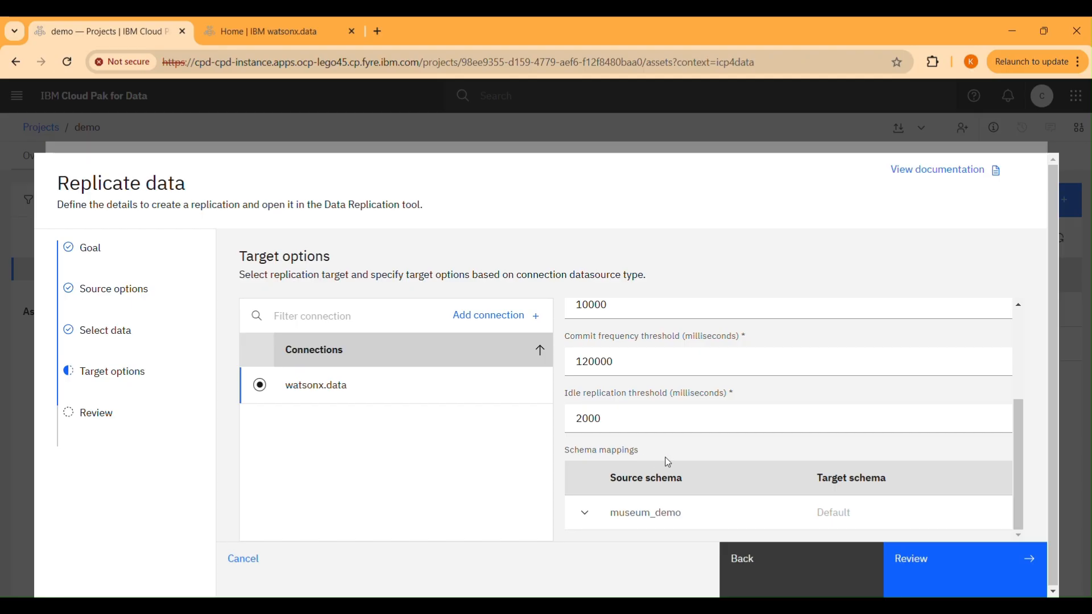
click(872, 515)
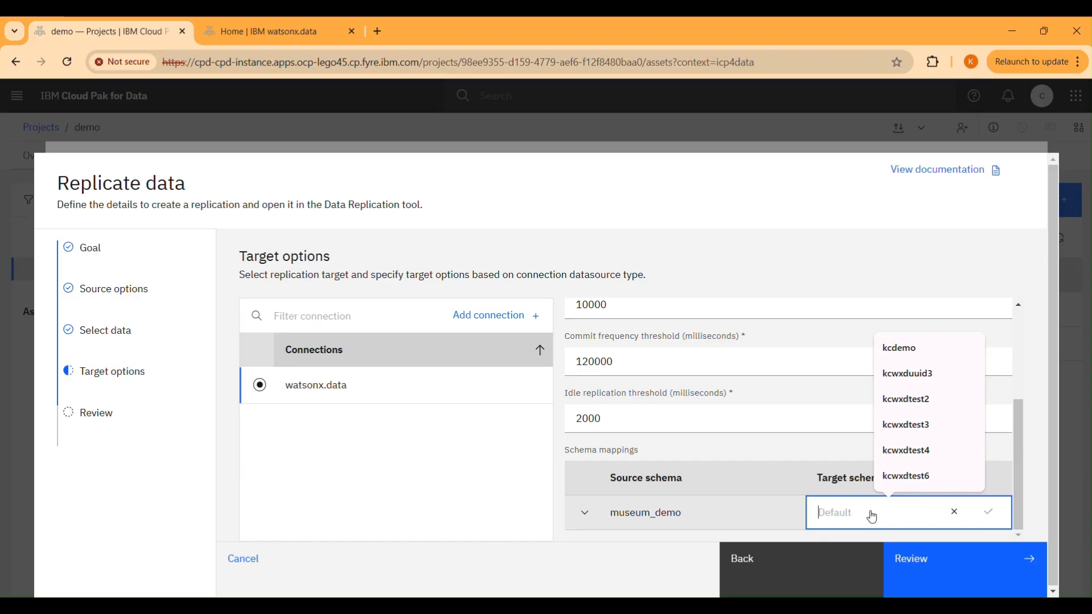
text(demo)
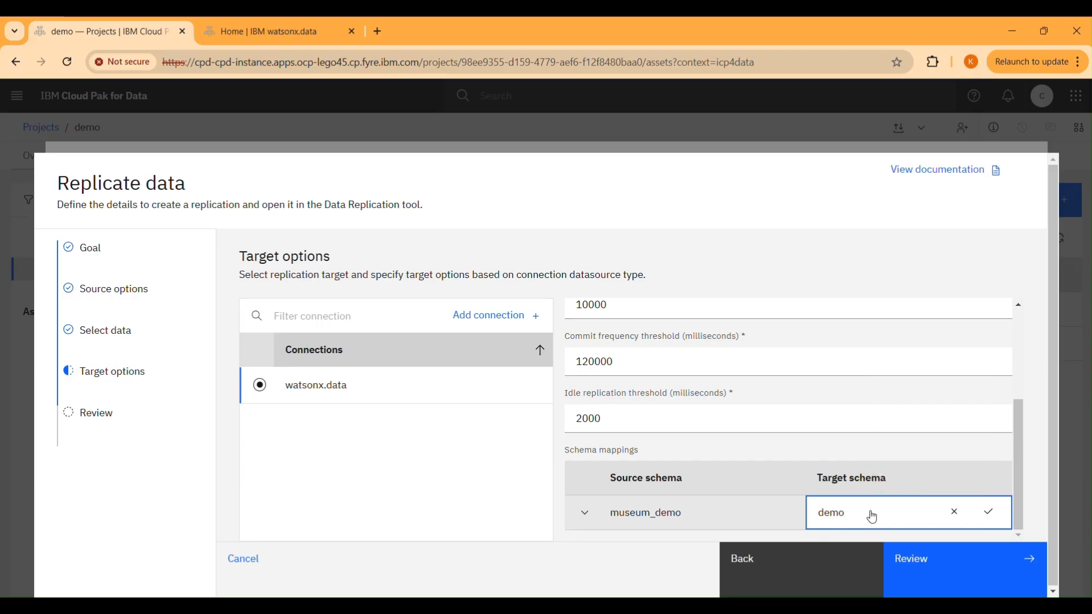
click(988, 512)
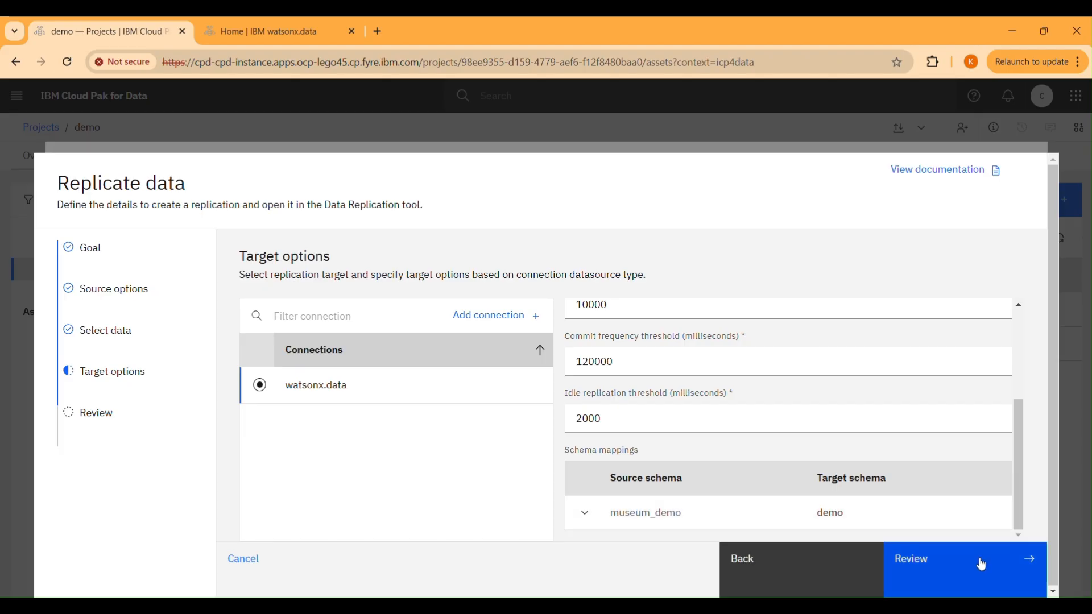
click(982, 565)
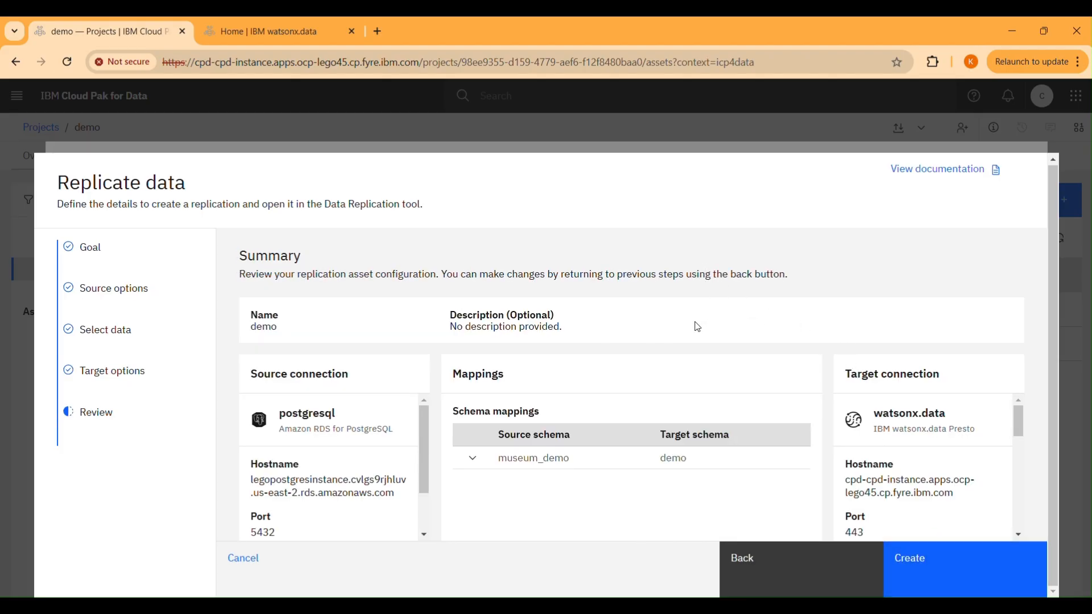
Review the summary's source and target connection settings, create the demo replication, and run it
scroll(392, 423, down, 1)
scroll(937, 442, down, 10)
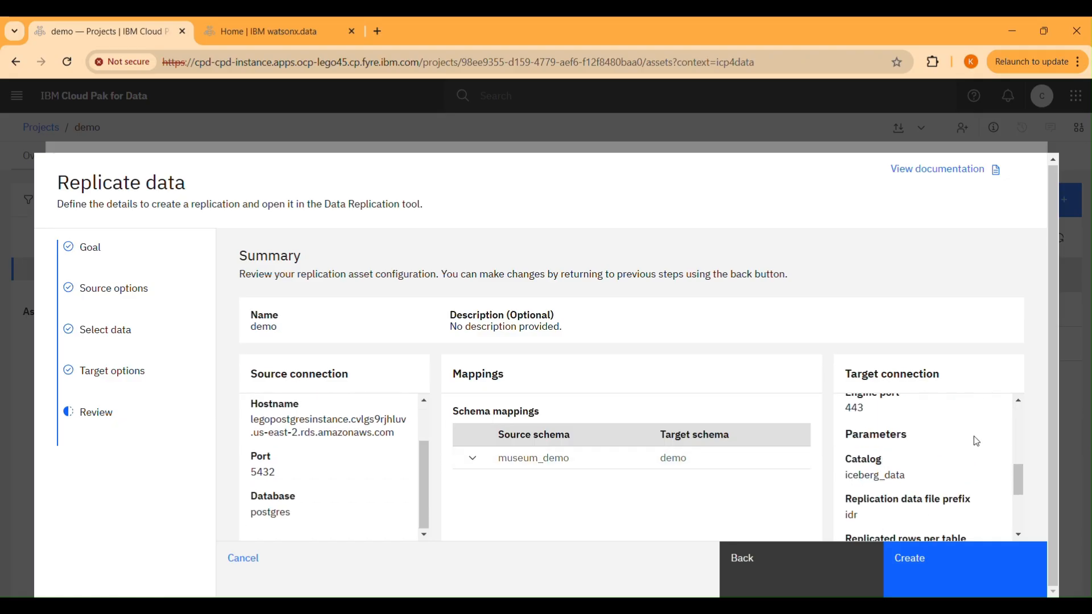
click(950, 563)
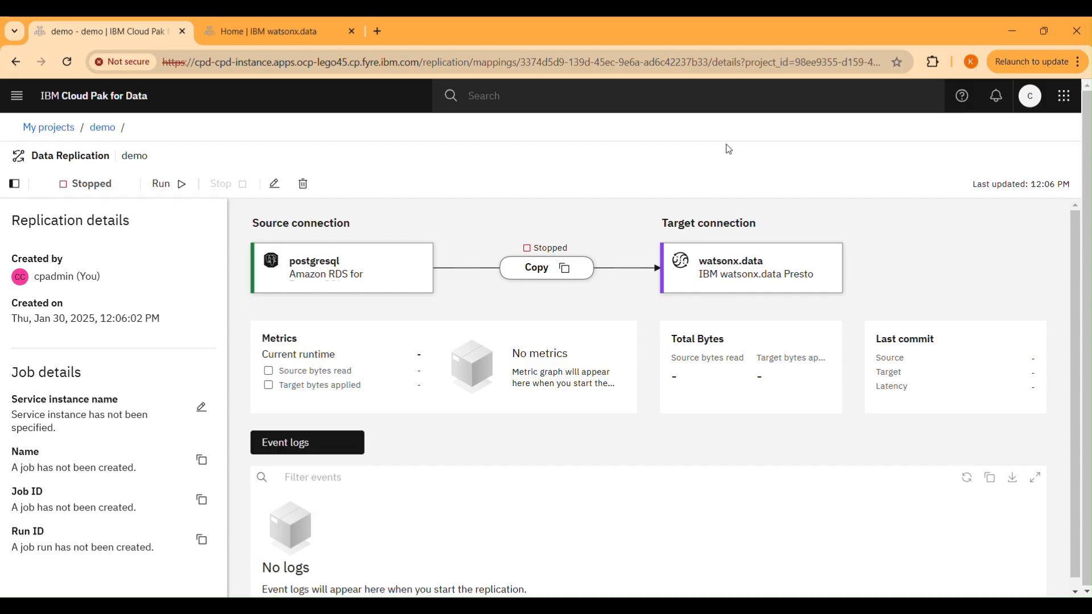
click(181, 184)
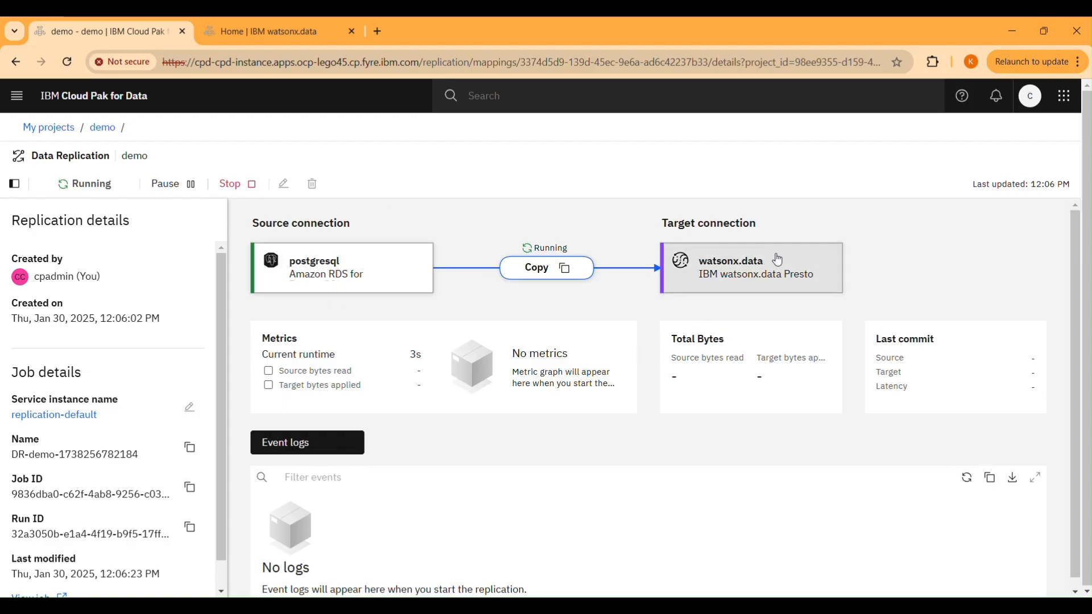
Inspect the details of the postgresql source, the watsonx.data target and the Copy method's museum_demo schema mapping
click(374, 271)
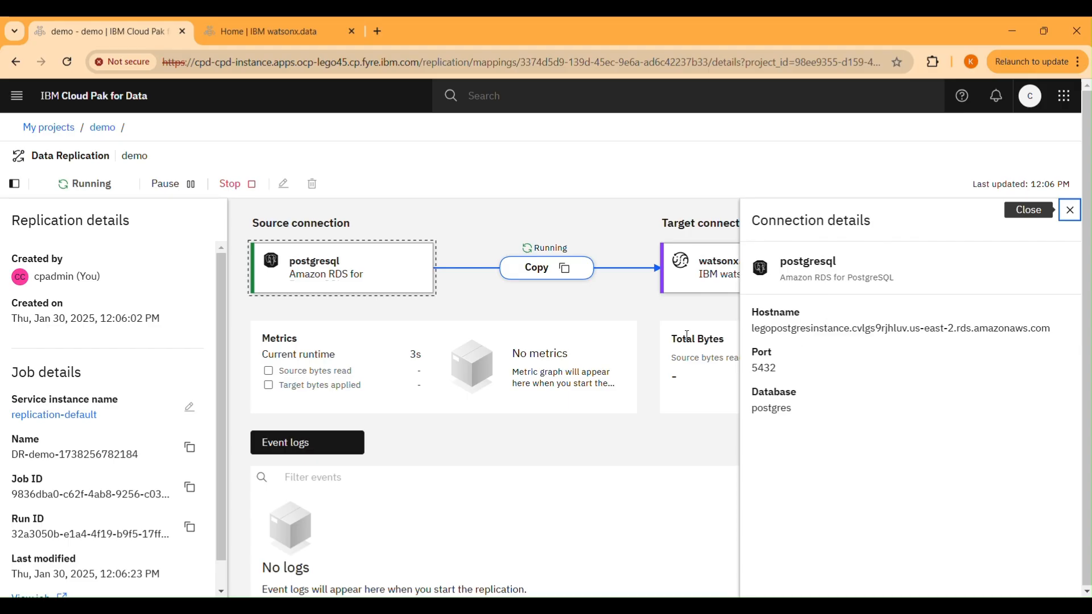
click(702, 270)
scroll(823, 315, down, 3)
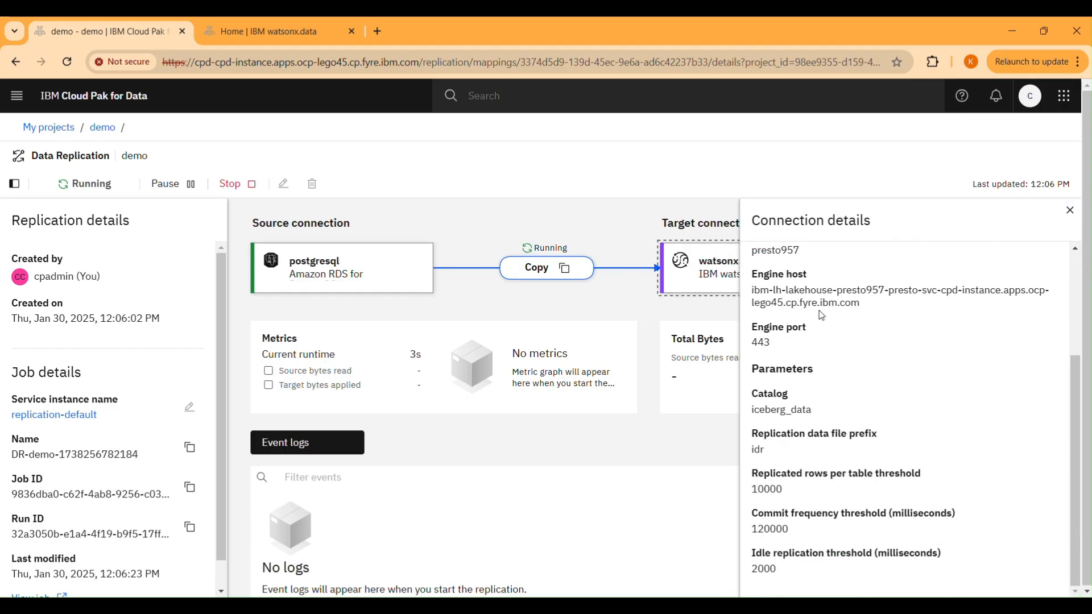
click(562, 270)
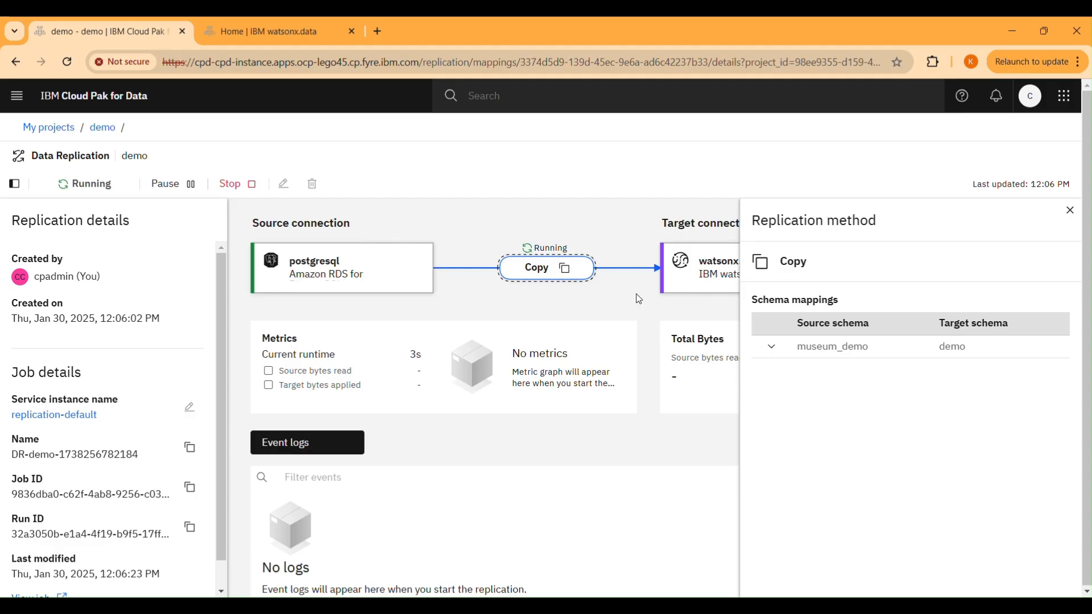
click(781, 354)
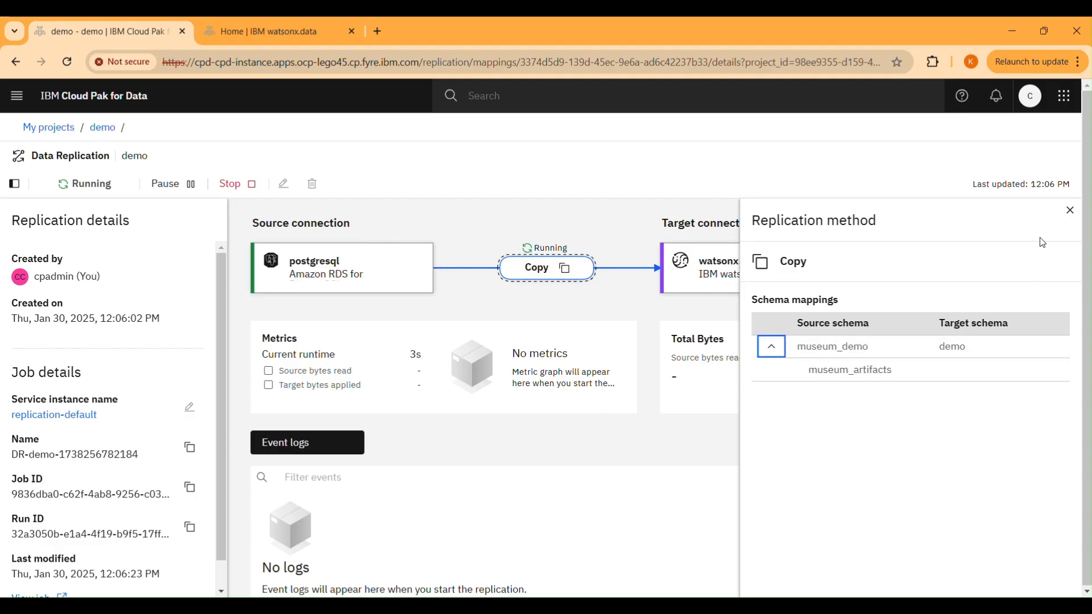
click(1071, 215)
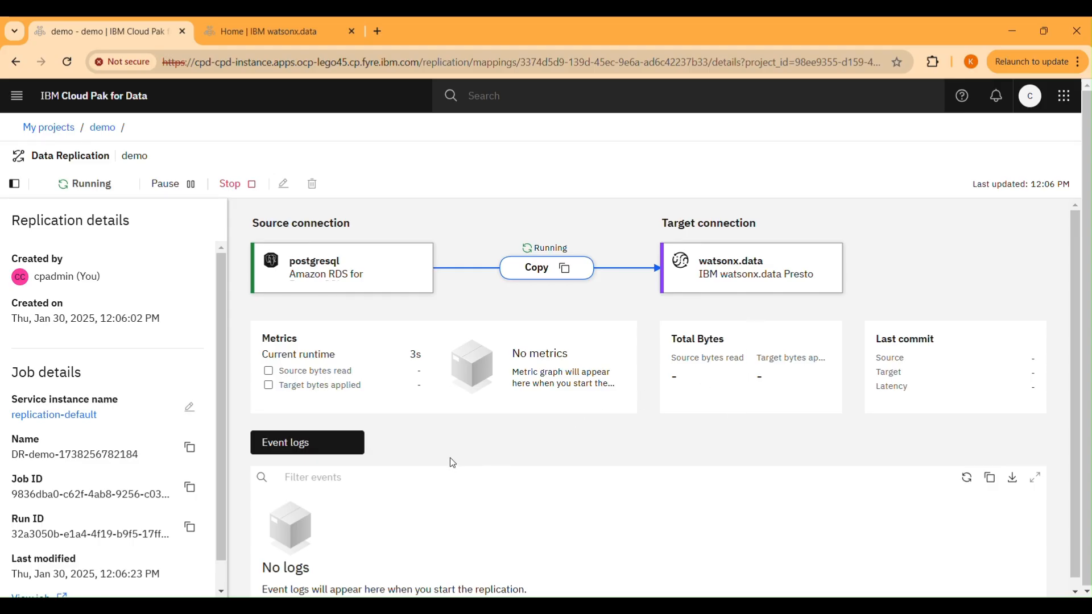
Refresh the replication's event logs to check the initial synchronization of the museum_artifacts table
scroll(795, 478, down, 1)
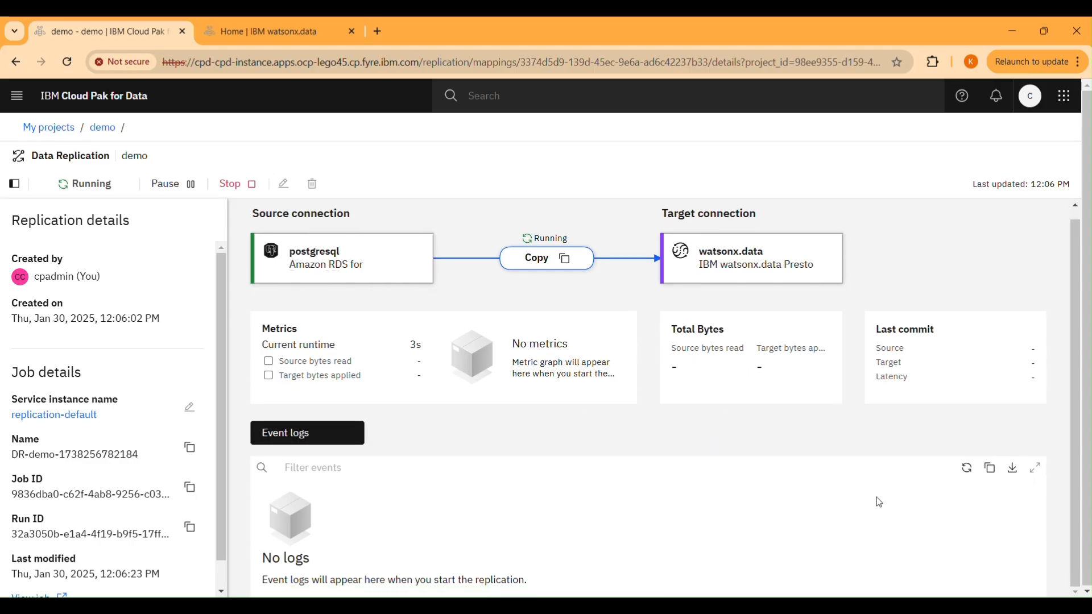
click(967, 468)
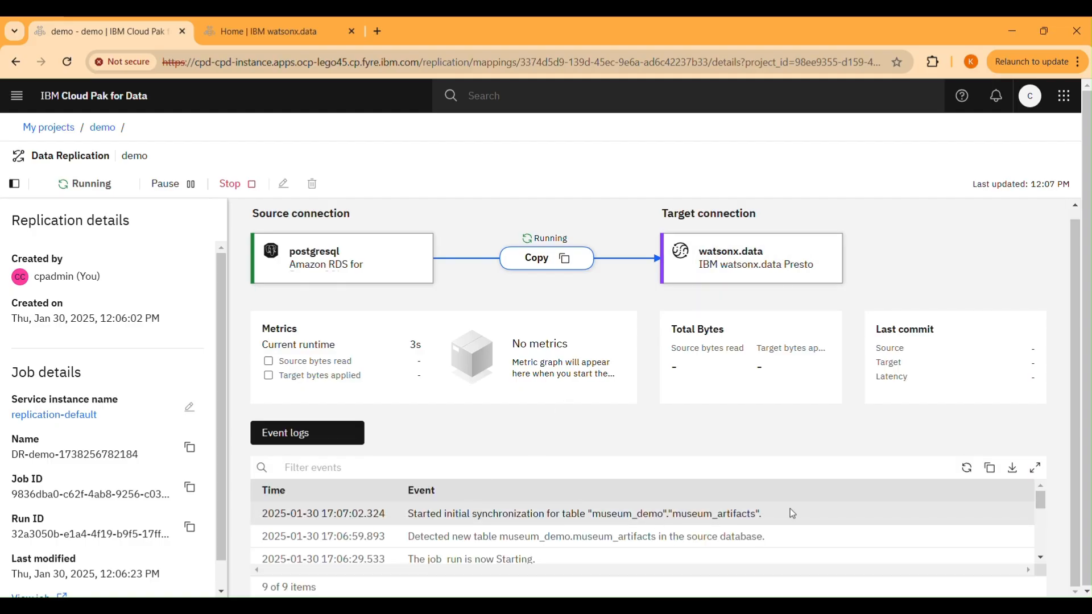
click(962, 468)
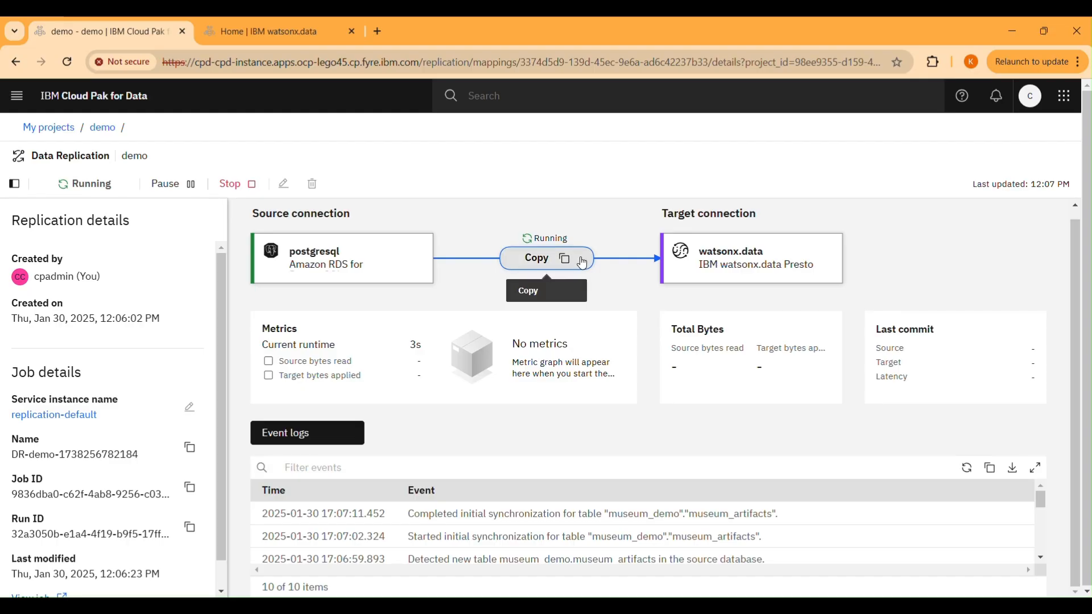
Switch to watsonx.data and, in the query workspace, generate a SELECT query for museum_artifacts in the demo schema of iceberg_data
click(298, 22)
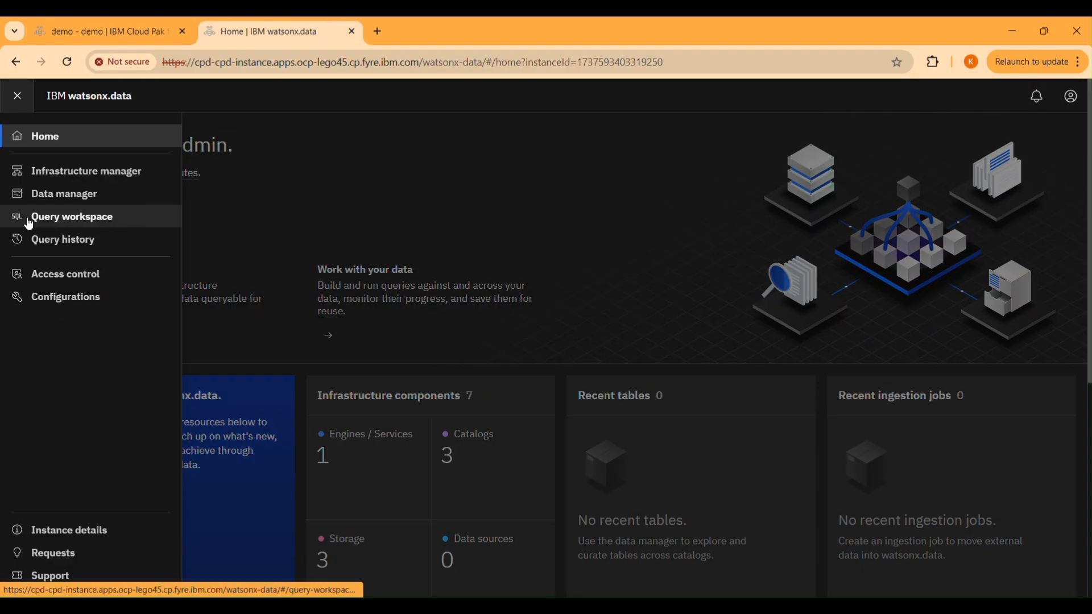
click(28, 224)
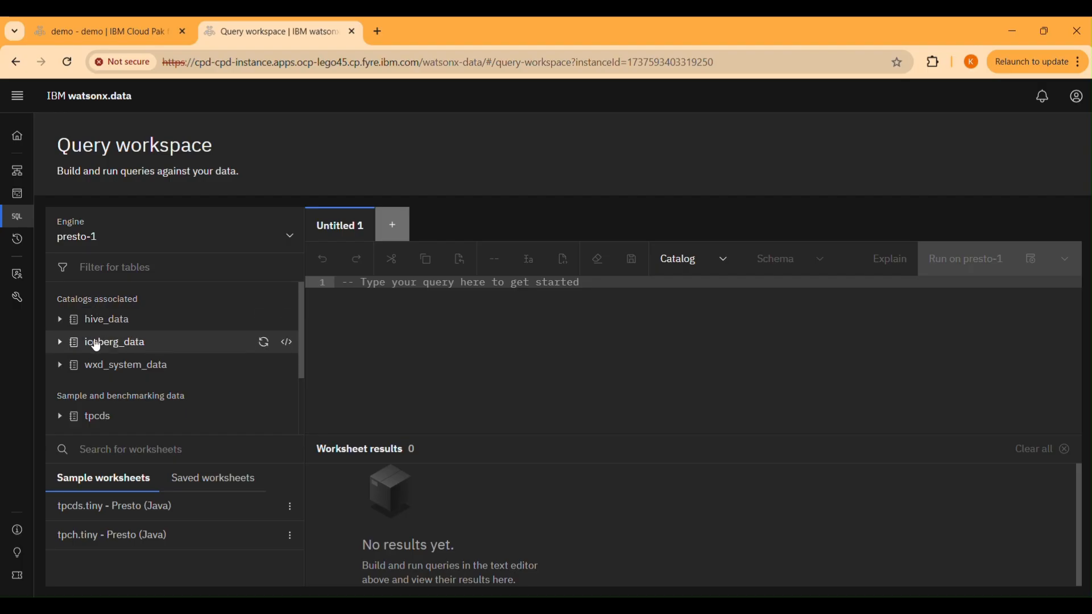
click(60, 344)
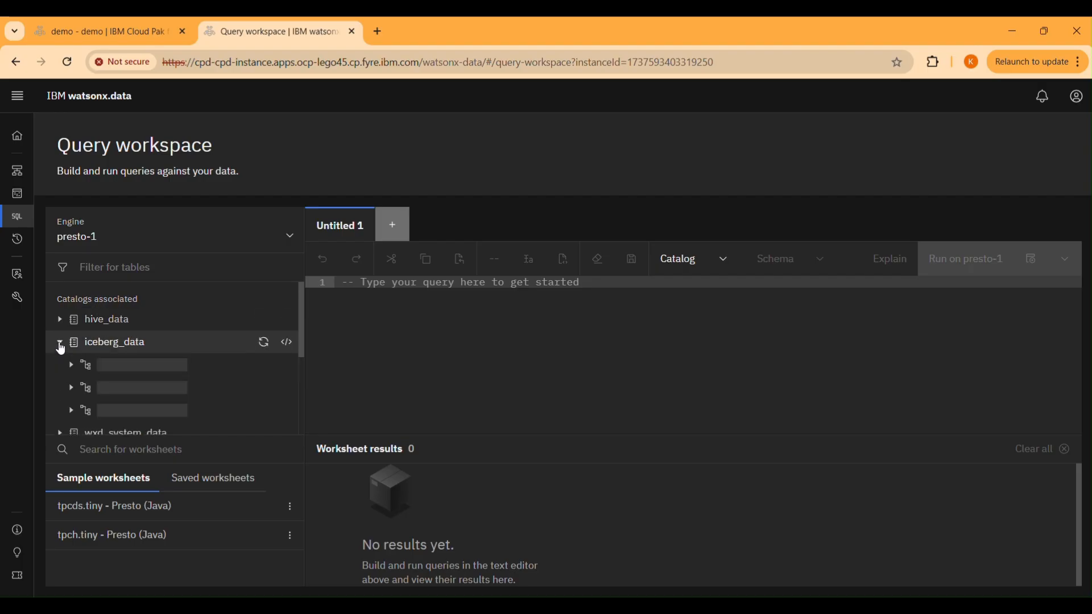
click(78, 366)
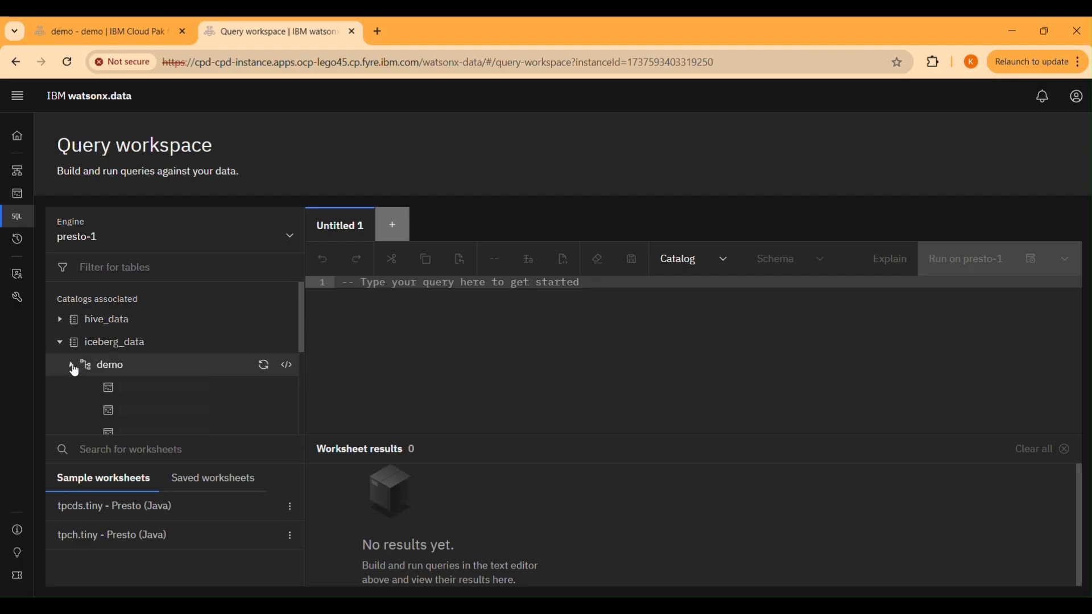
scroll(111, 352, down, 2)
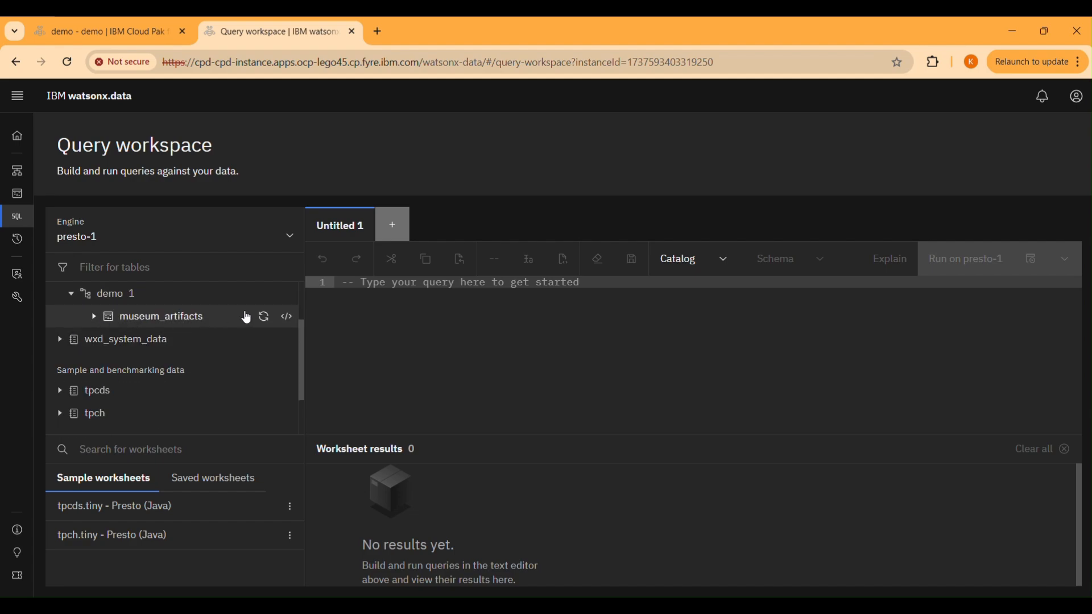
click(286, 316)
click(268, 360)
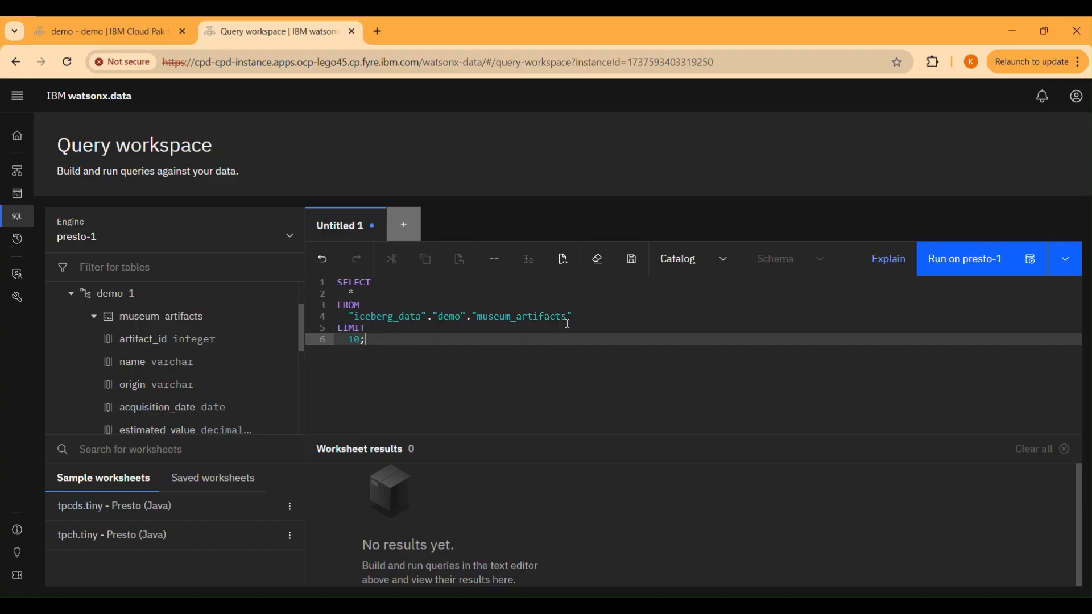
Remove the LIMIT clause from the museum_artifacts query, end it with a semicolon, and run it on presto-1
drag(567, 323, 606, 314)
text(;)
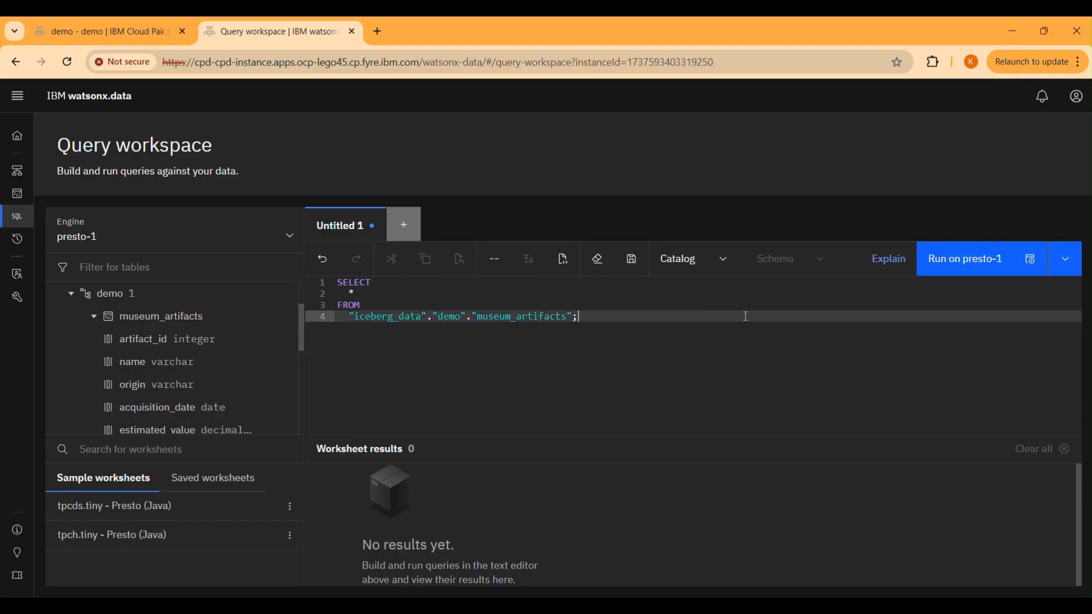
click(971, 272)
Enlarge the worksheet results and examine all rows and columns of the replicated museum_artifacts table
scroll(671, 489, down, 3)
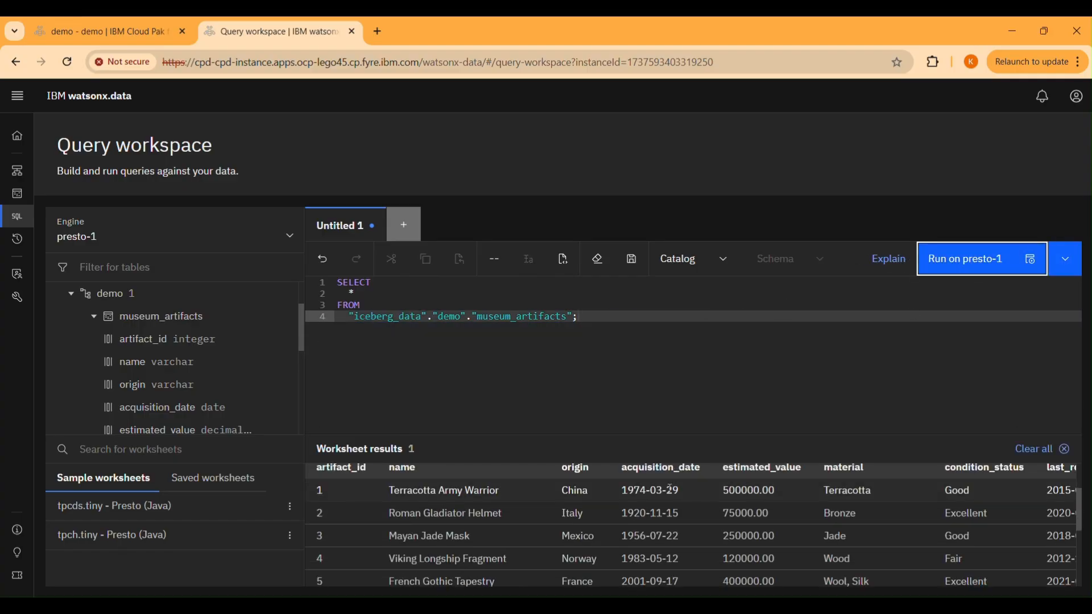
scroll(669, 489, down, 5)
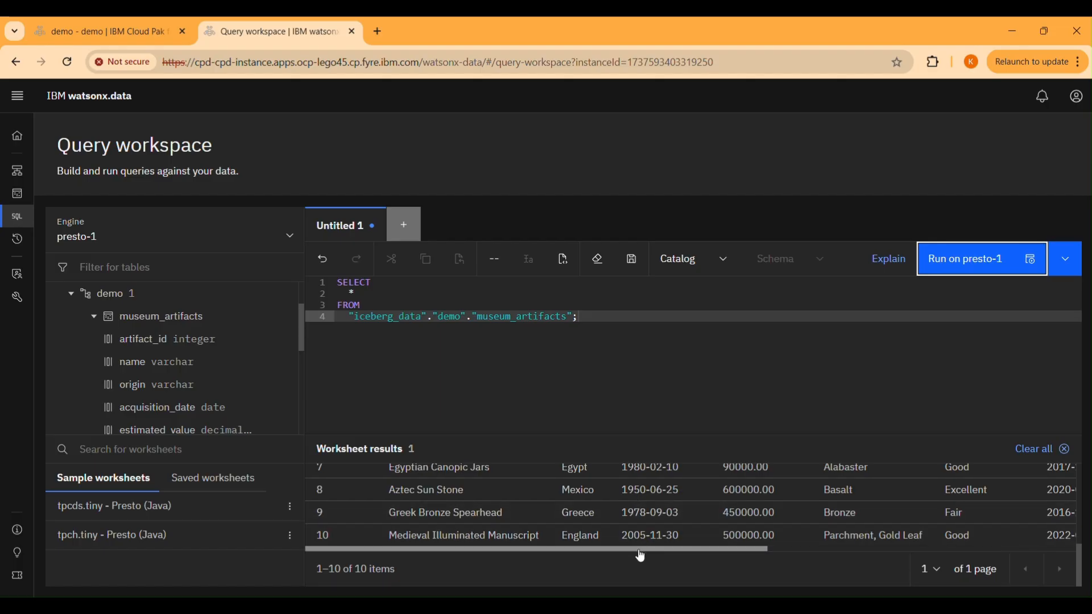
scroll(639, 549, up, 5)
scroll(637, 540, down, 5)
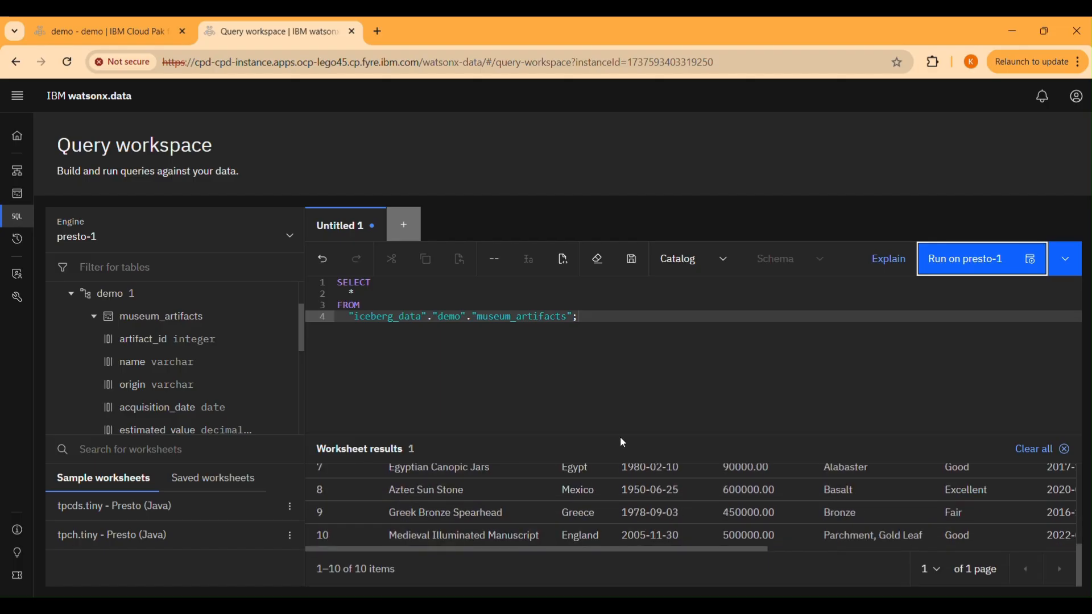
drag(619, 434, 640, 267)
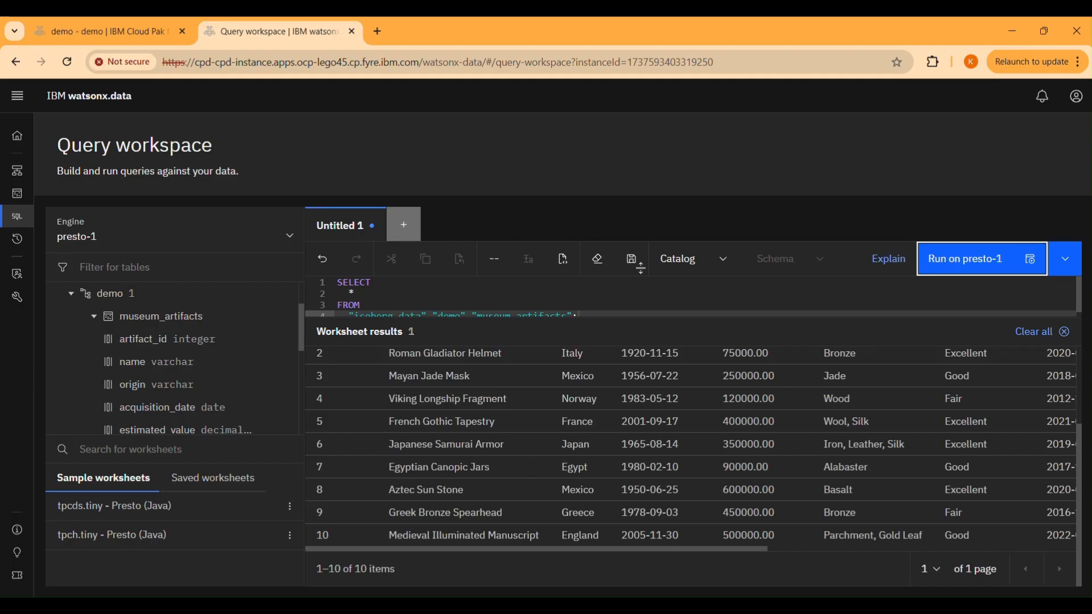
scroll(572, 455, up, 3)
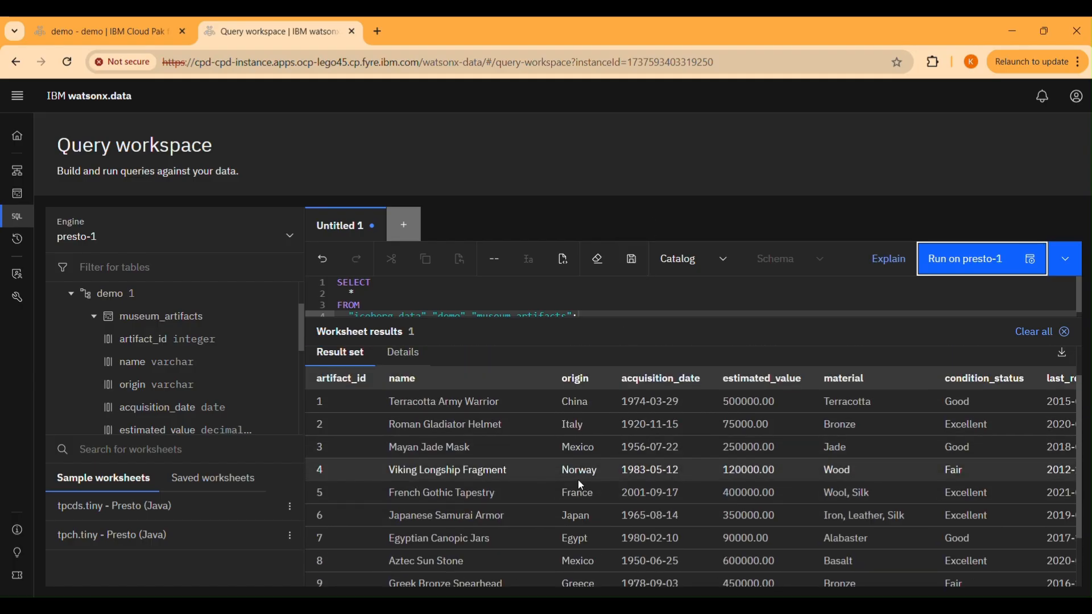
scroll(578, 479, down, 3)
drag(589, 554, 913, 558)
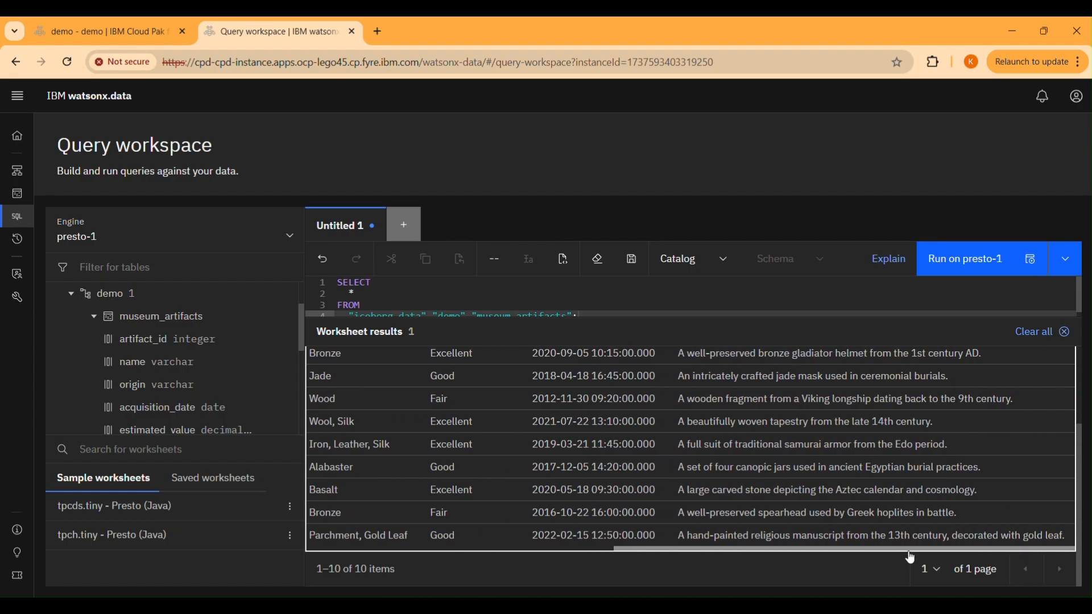
drag(804, 556, 439, 549)
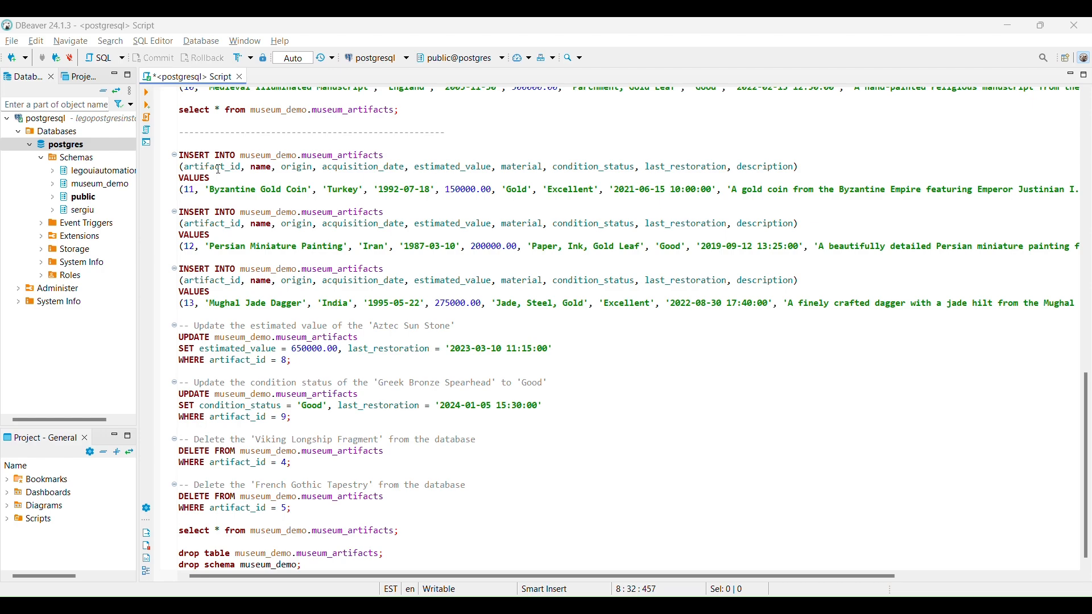
In DBeaver, execute the INSERT, UPDATE and DELETE statements with the closing SELECT on museum_demo.museum_artifacts, and review the returned rows
drag(174, 153, 401, 532)
right_click(310, 259)
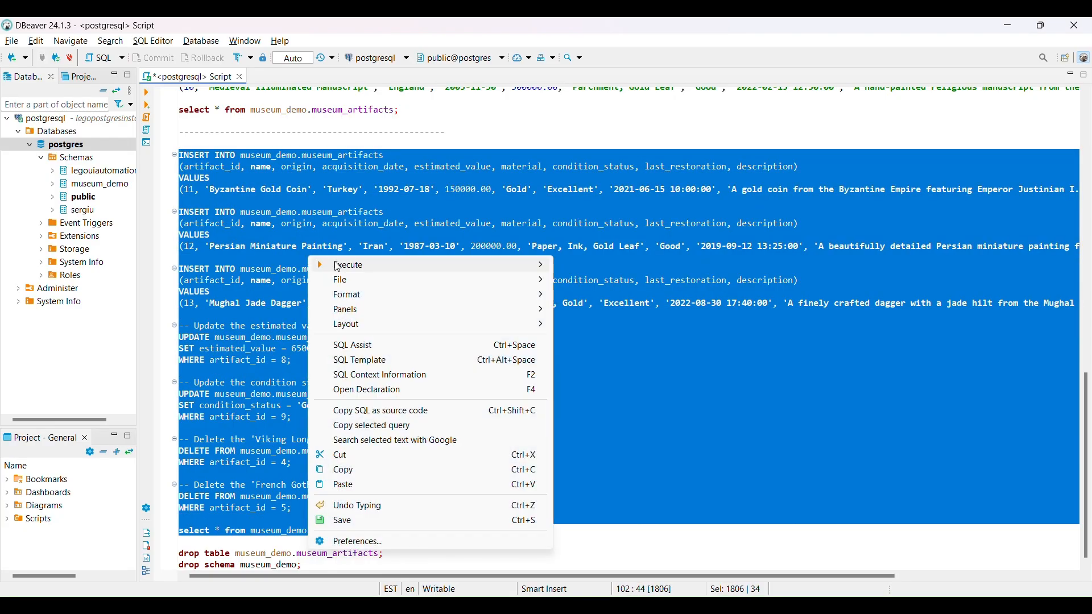
mouse_move(338, 267)
click(583, 267)
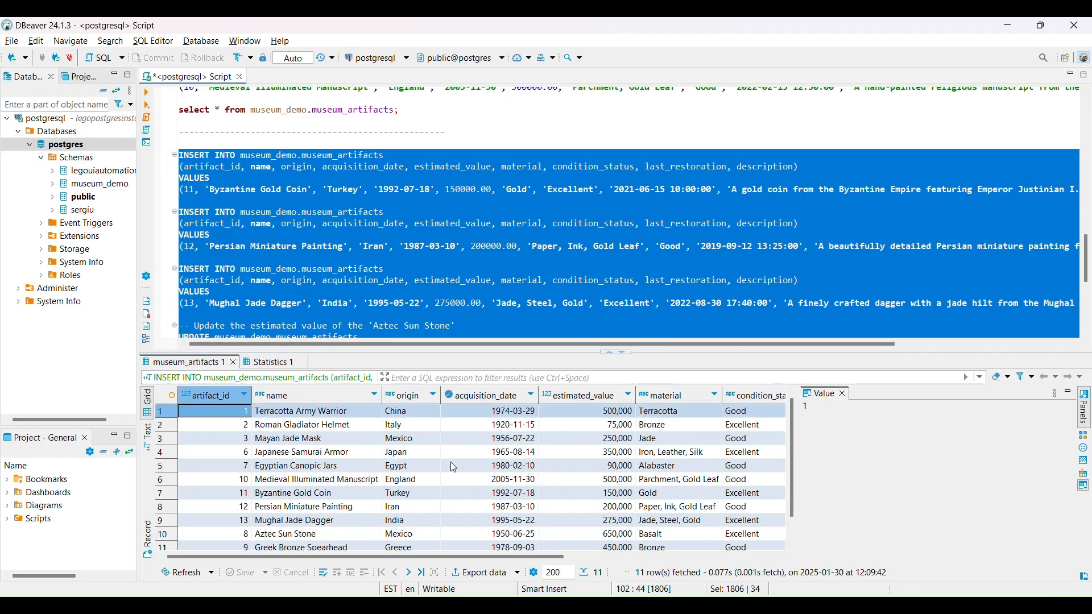
scroll(448, 471, down, 1)
scroll(432, 482, up, 1)
scroll(430, 483, down, 1)
scroll(242, 517, up, 1)
scroll(526, 483, down, 1)
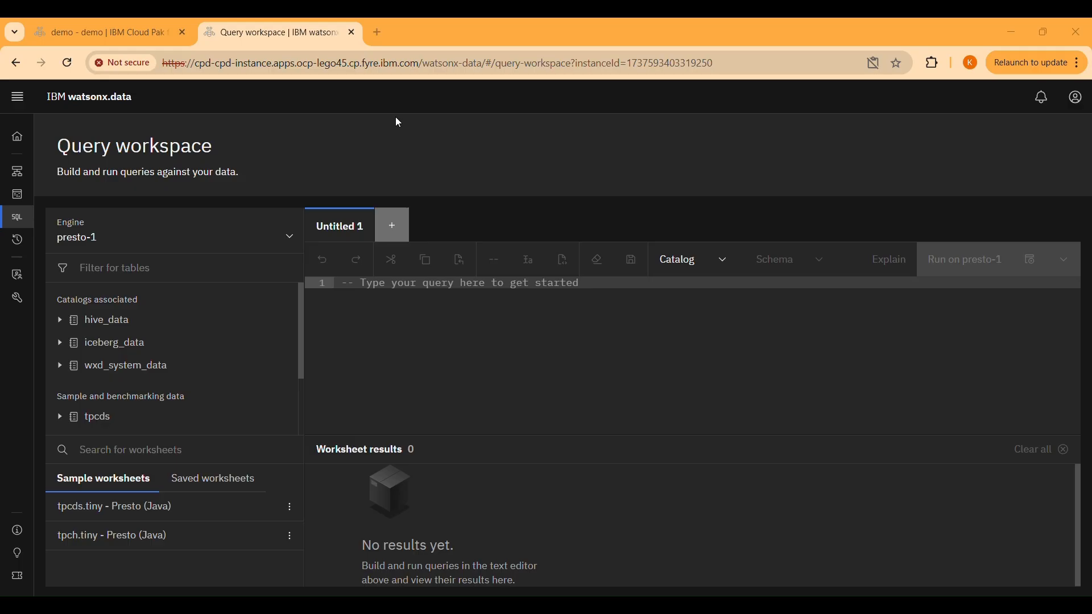
Back in the watsonx.data query workspace, generate a new SELECT query for museum_artifacts under iceberg_data's demo schema
click(59, 343)
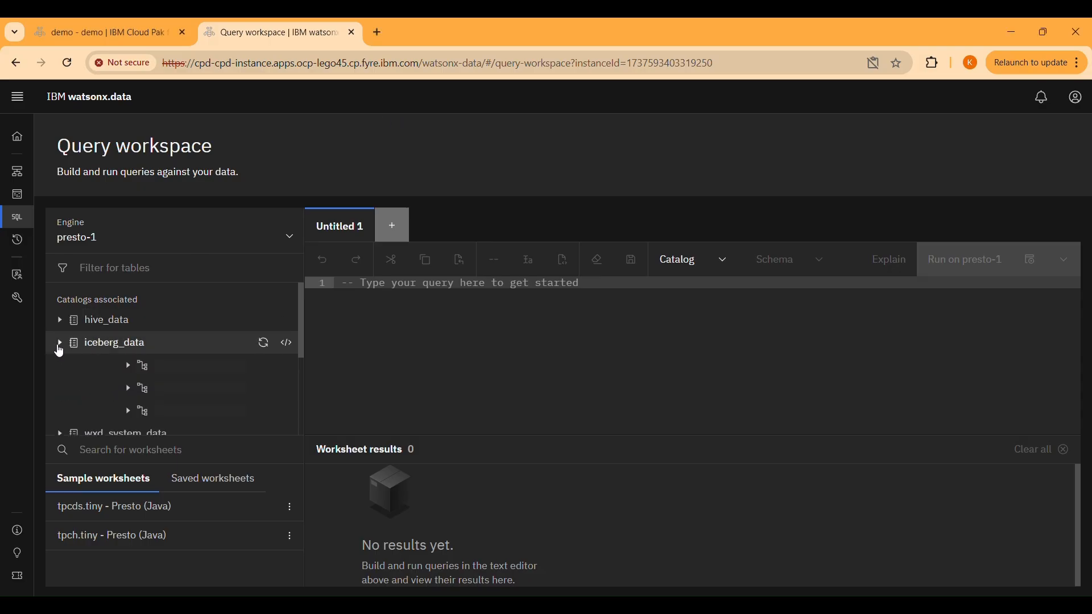
scroll(106, 320, down, 2)
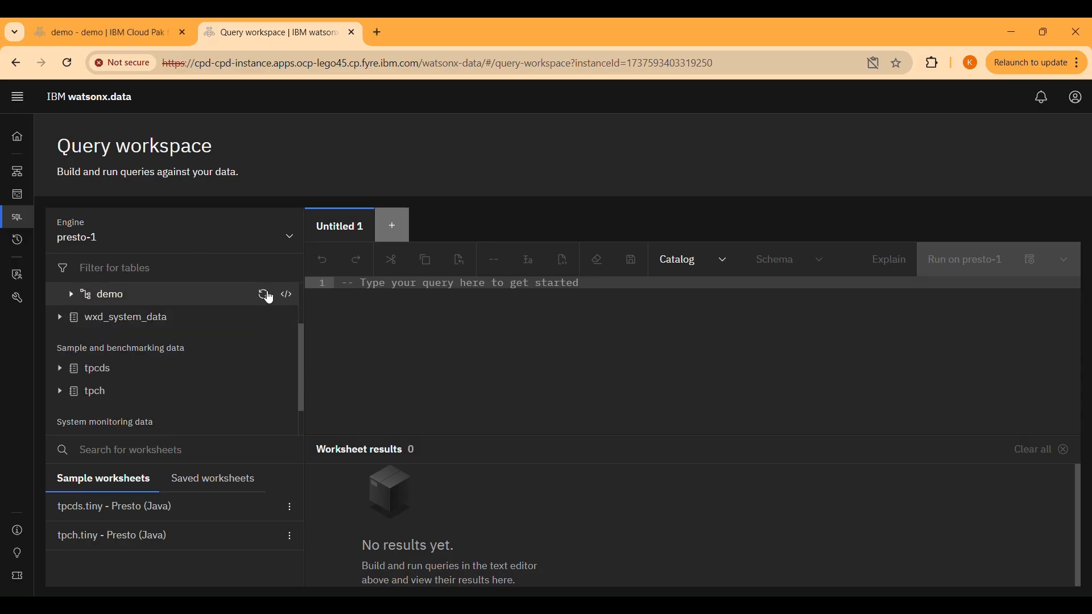
click(69, 295)
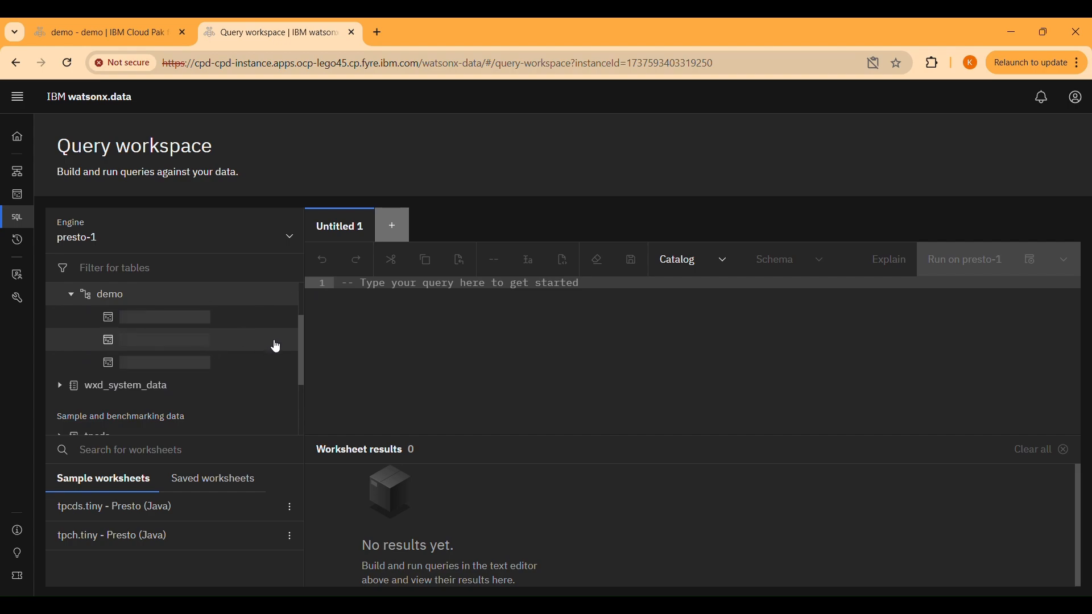
click(286, 318)
click(278, 363)
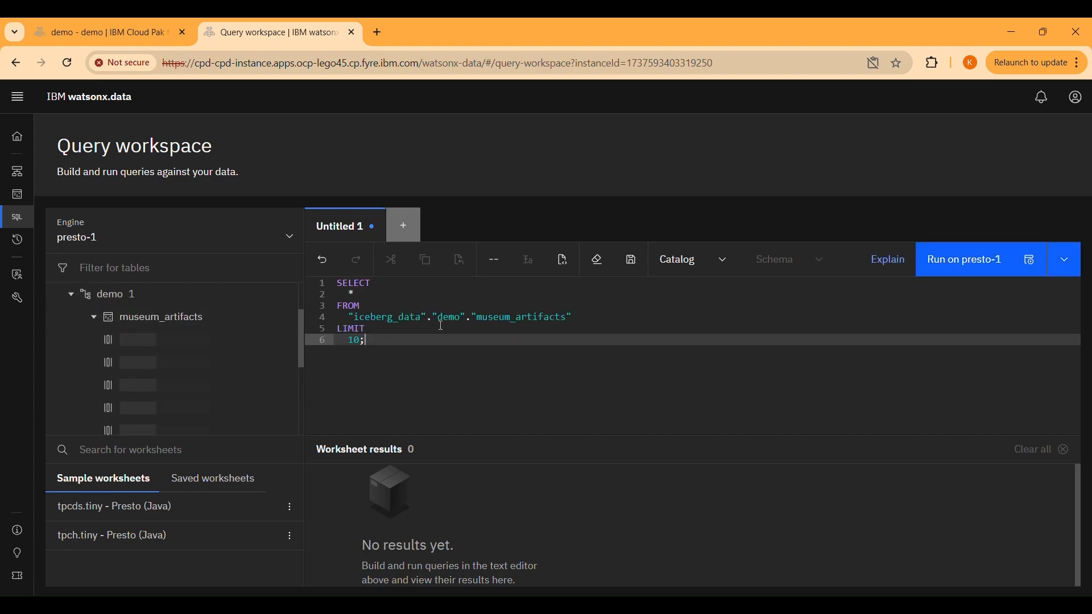
Drop the LIMIT clause, run the query on presto-1, and check the results for the inserted, updated and deleted artifacts
drag(405, 341, 593, 312)
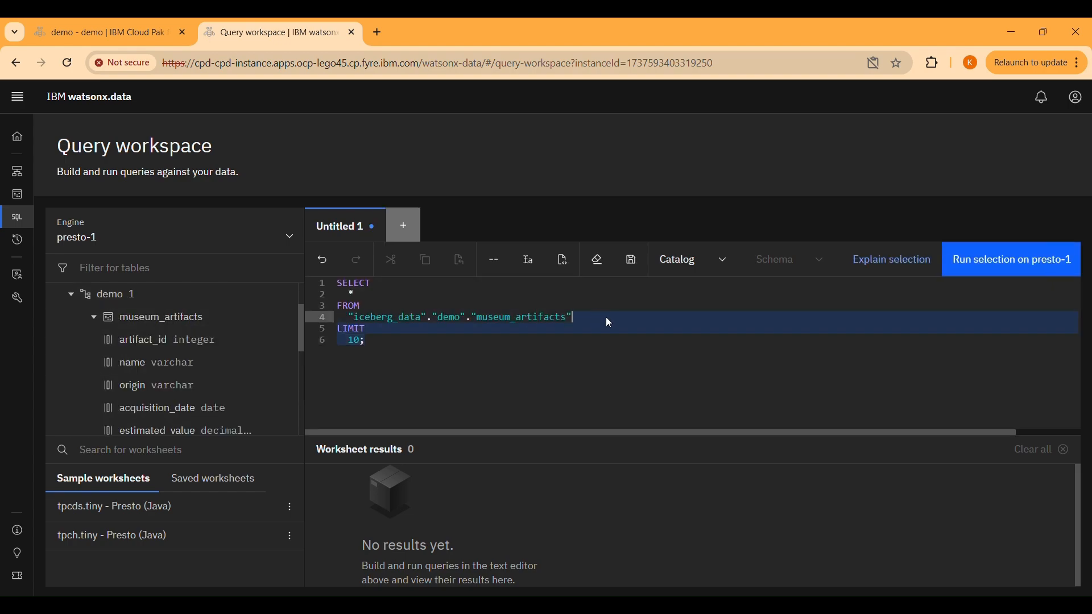
text(;)
click(957, 259)
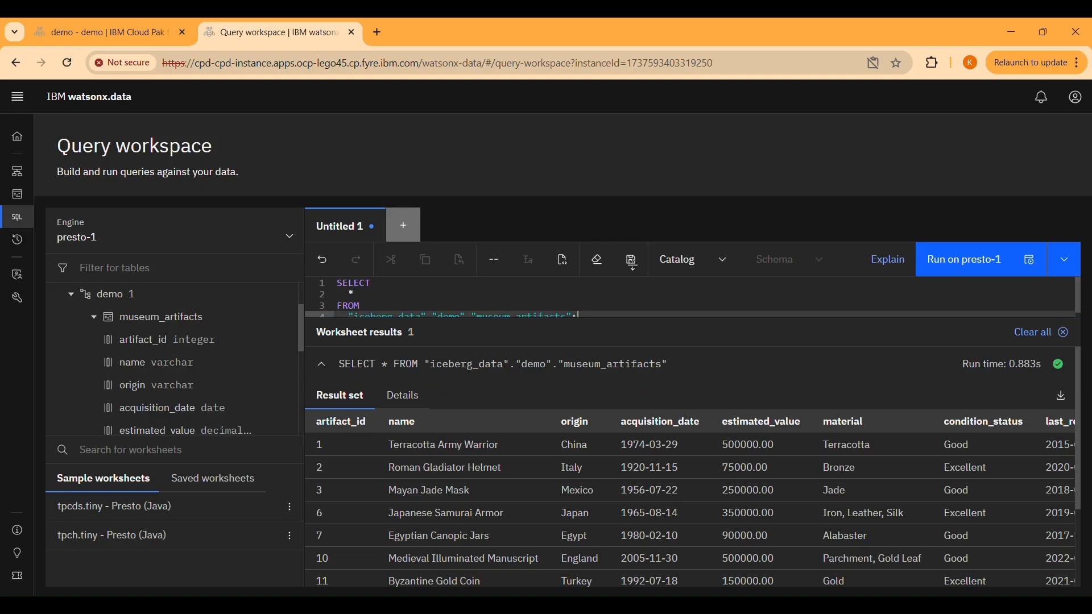
scroll(561, 497, down, 3)
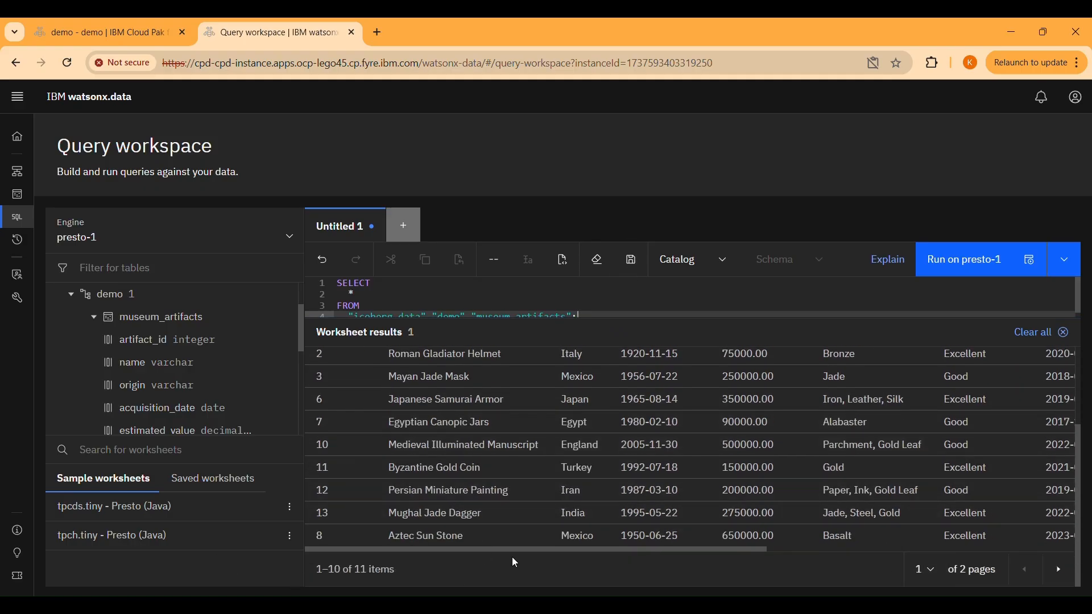
scroll(654, 546, up, 3)
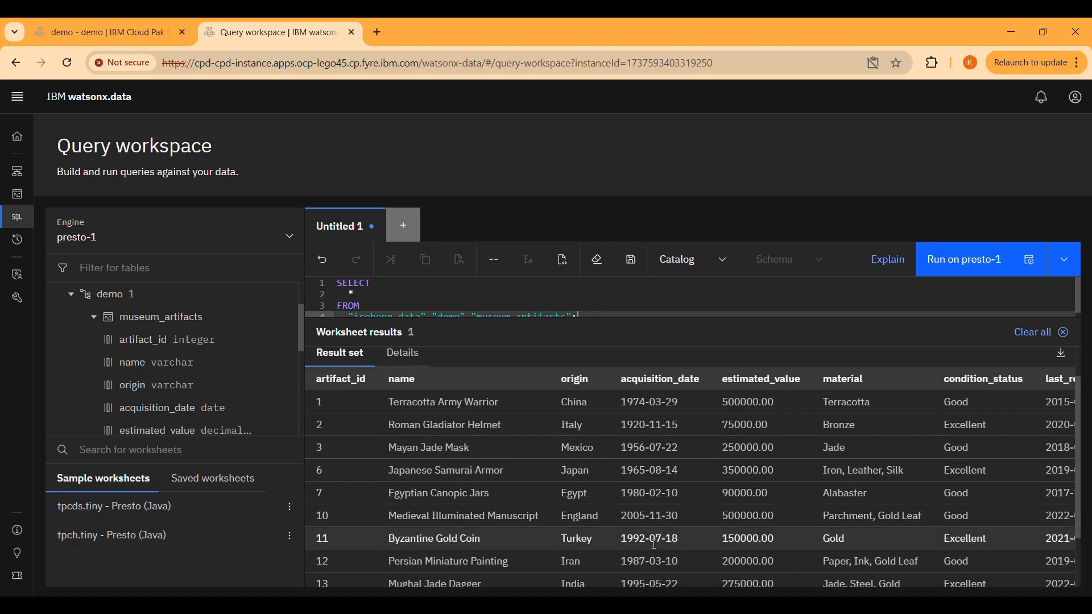
scroll(654, 545, down, 3)
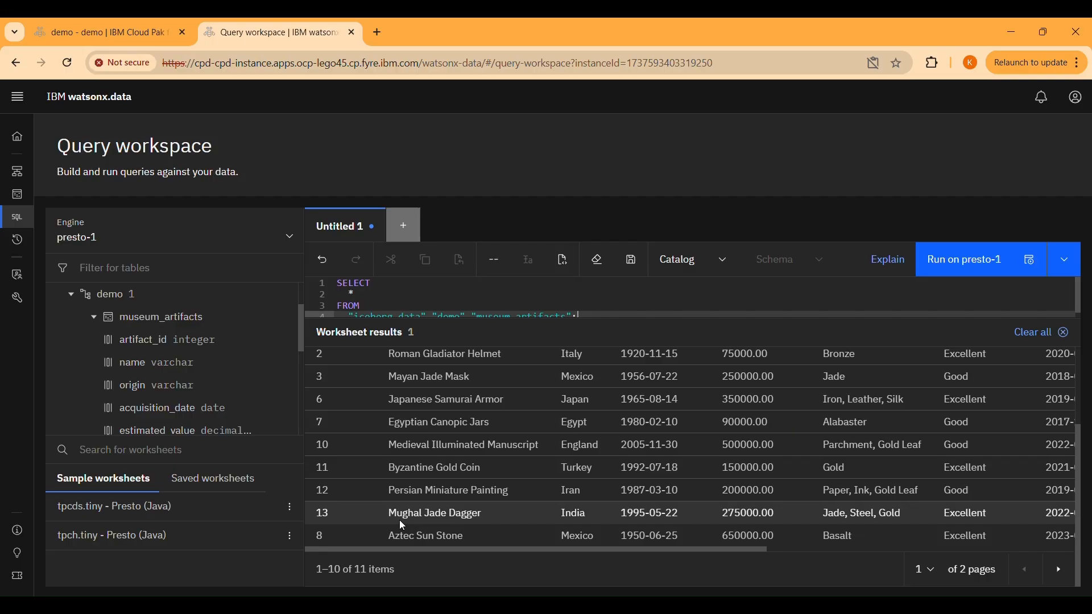
scroll(400, 522, up, 3)
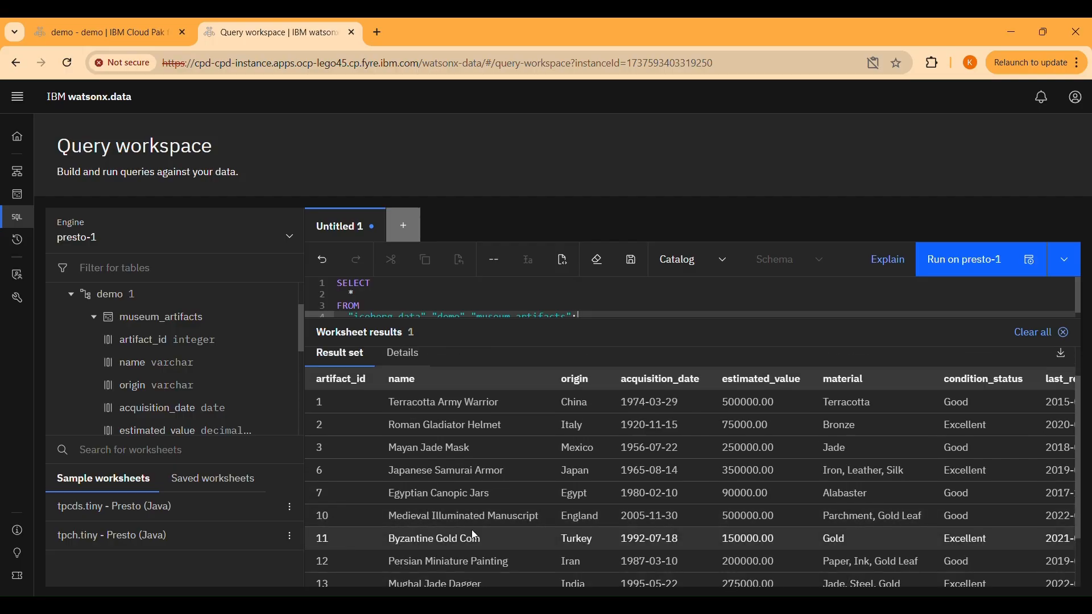